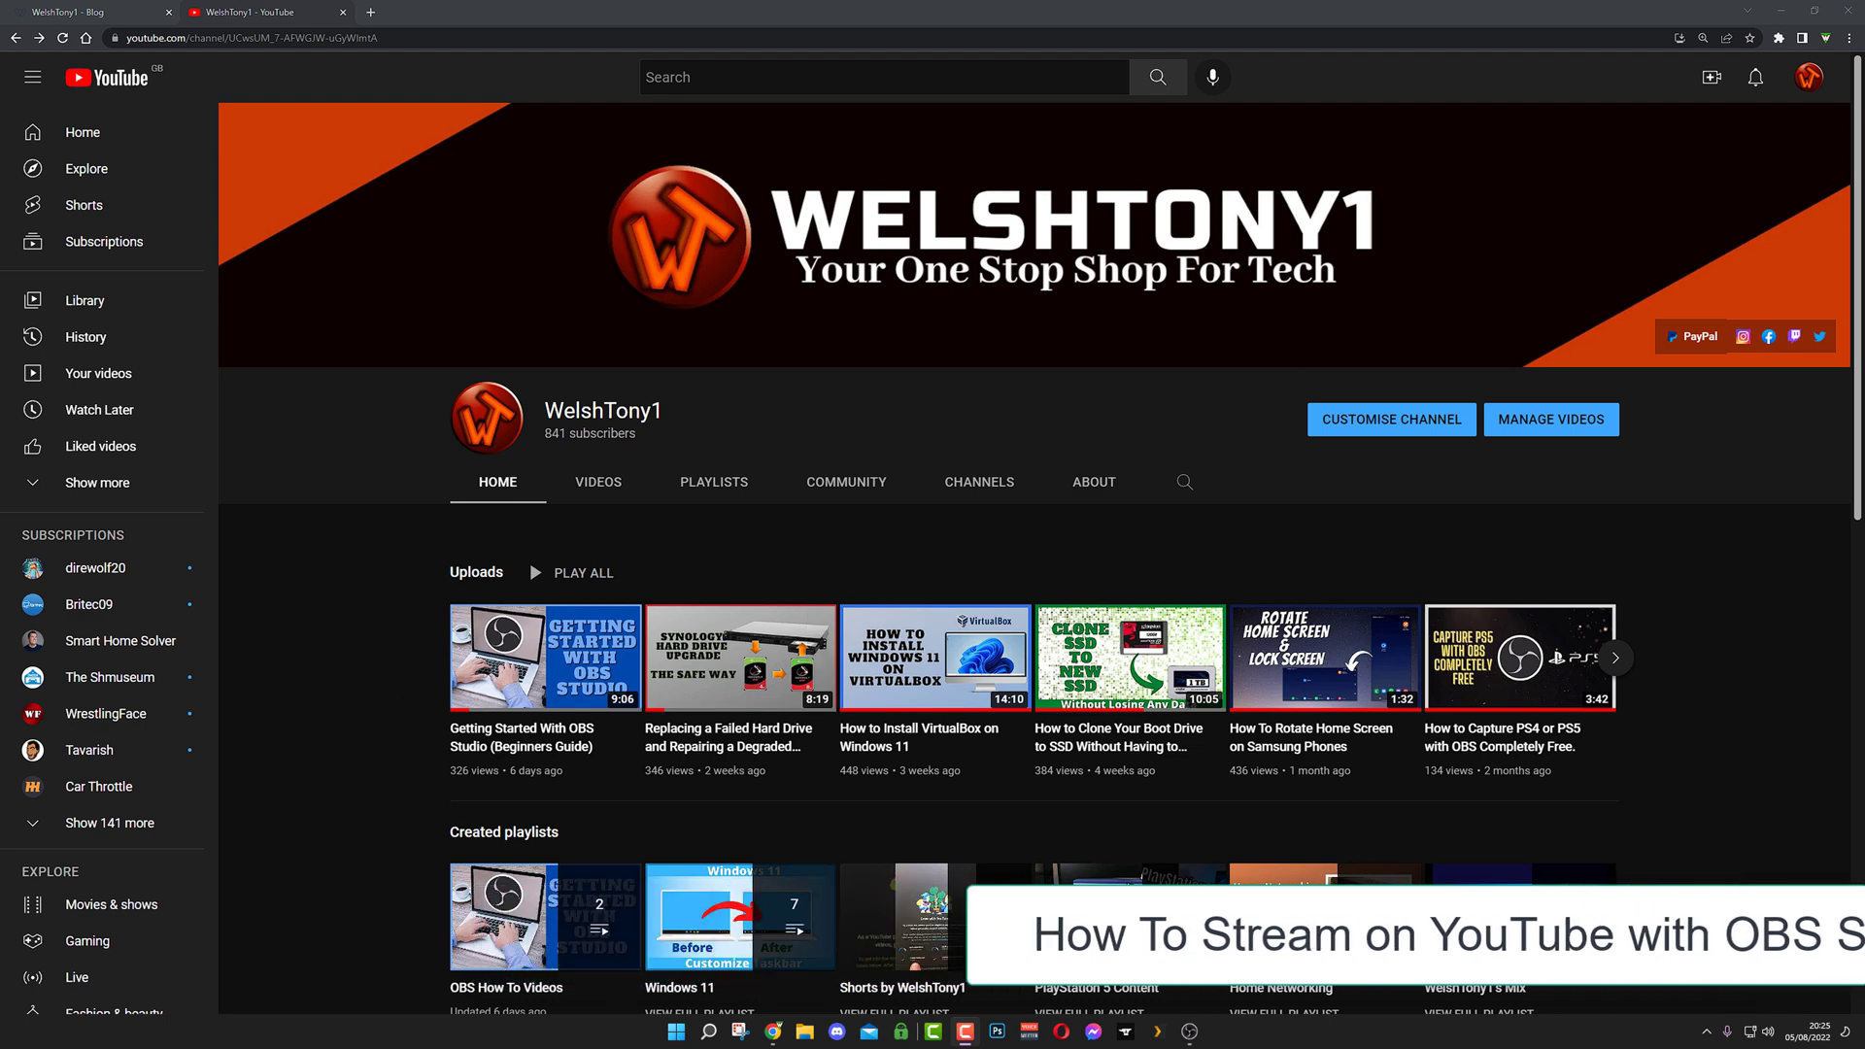
Step: Move the OBS window aside from the taskbar to reveal the YouTube channel home page
left_click(1201, 1038)
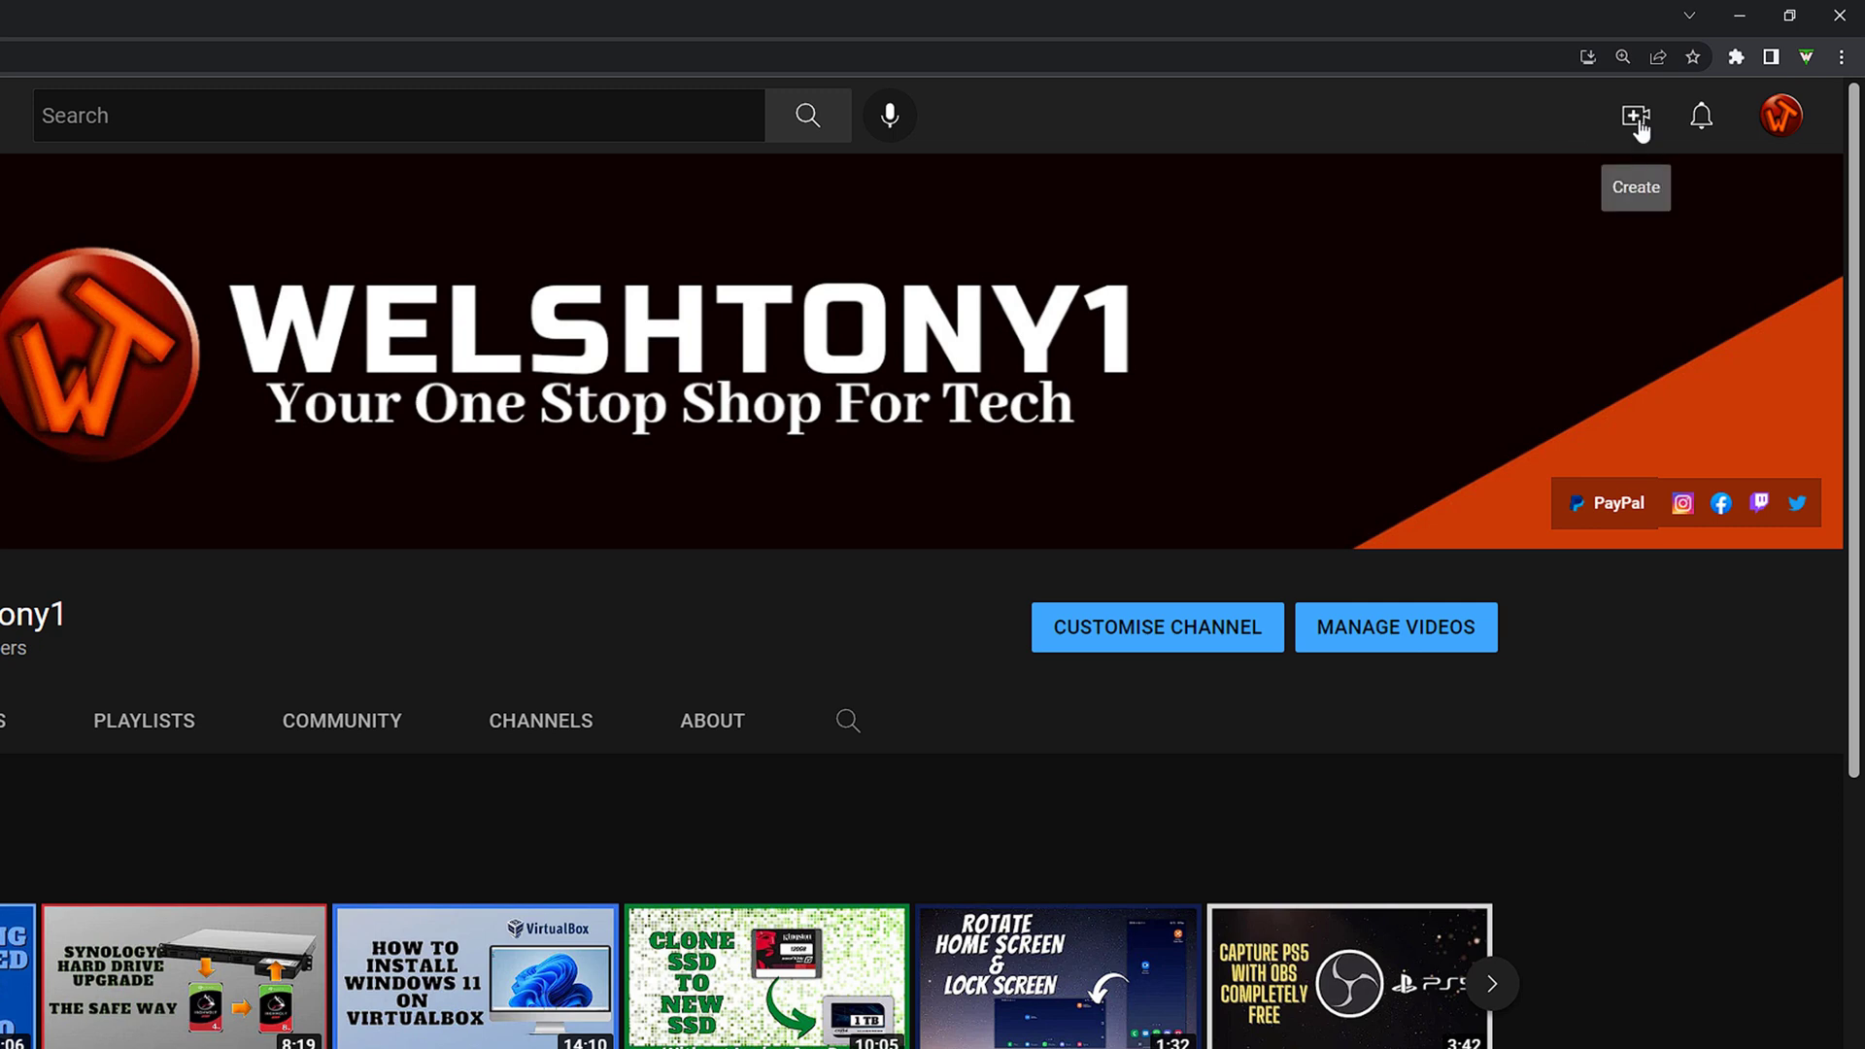
Step: Open the Create menu, pick Go live, and start a stream Right now
left_click(1638, 118)
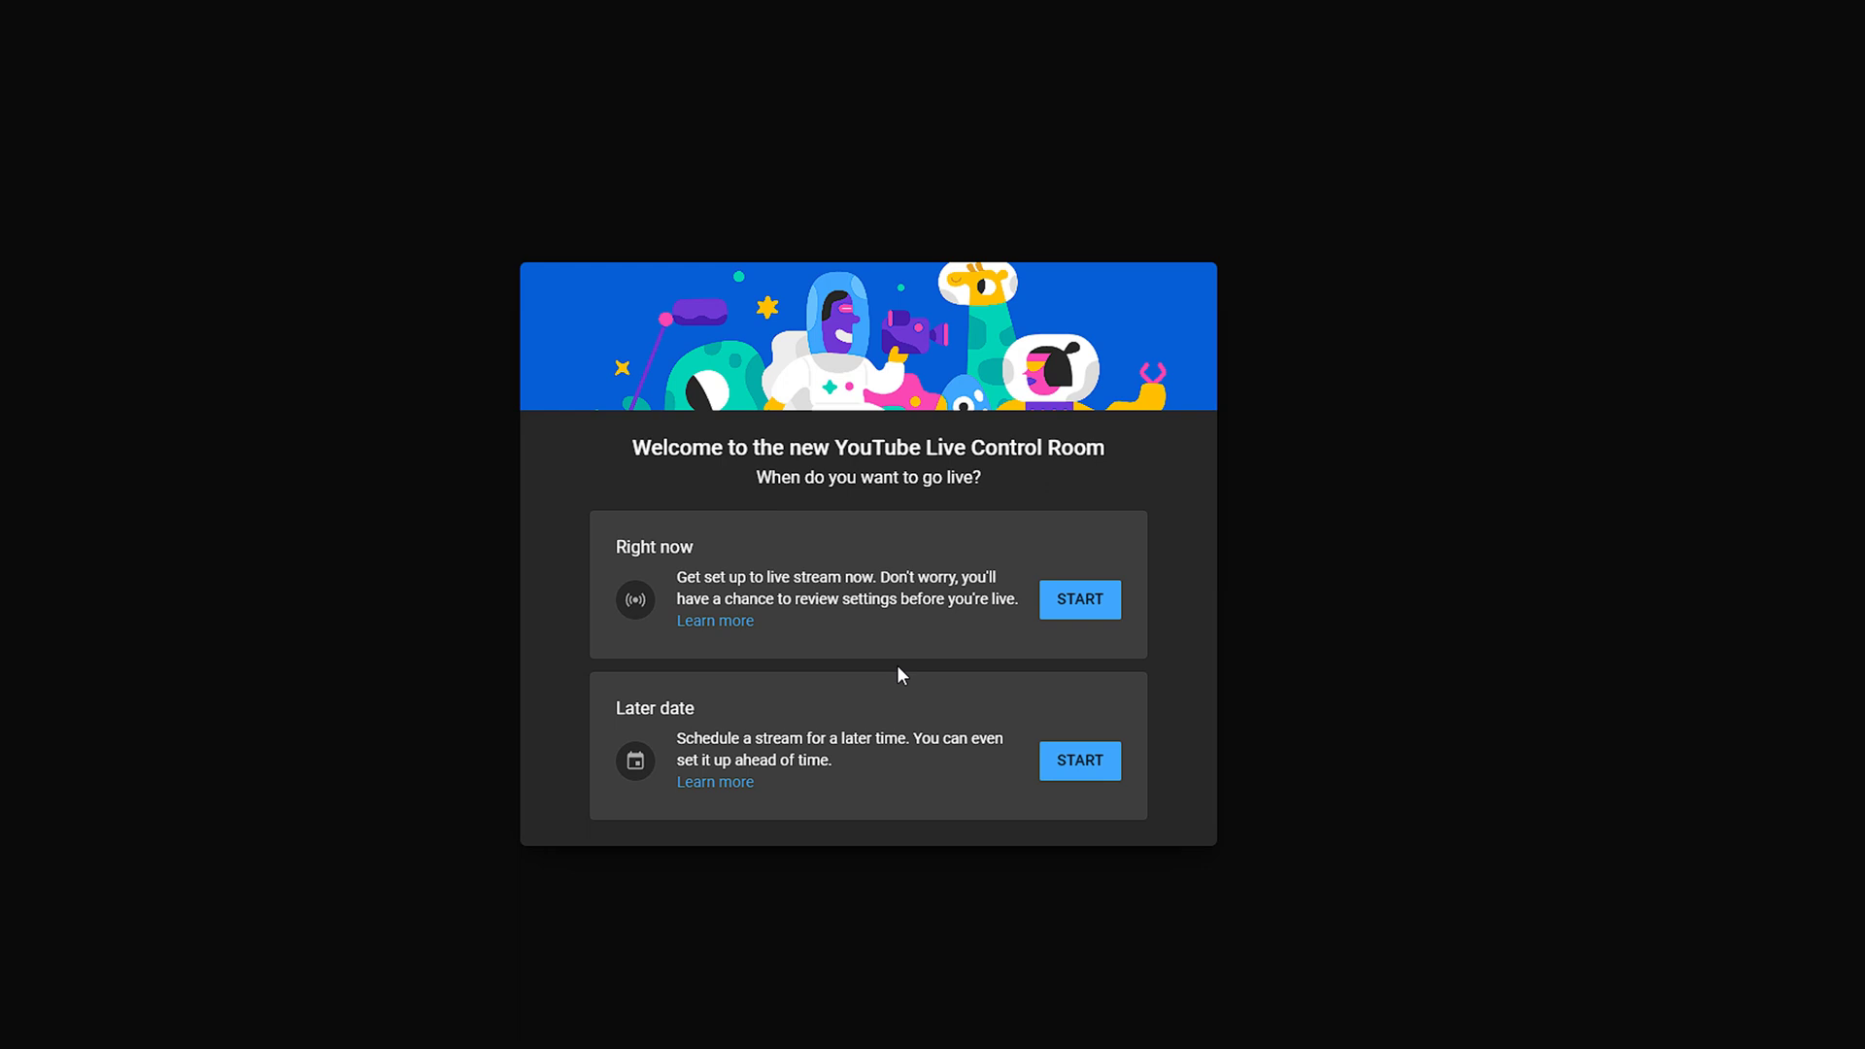
left_click(1059, 616)
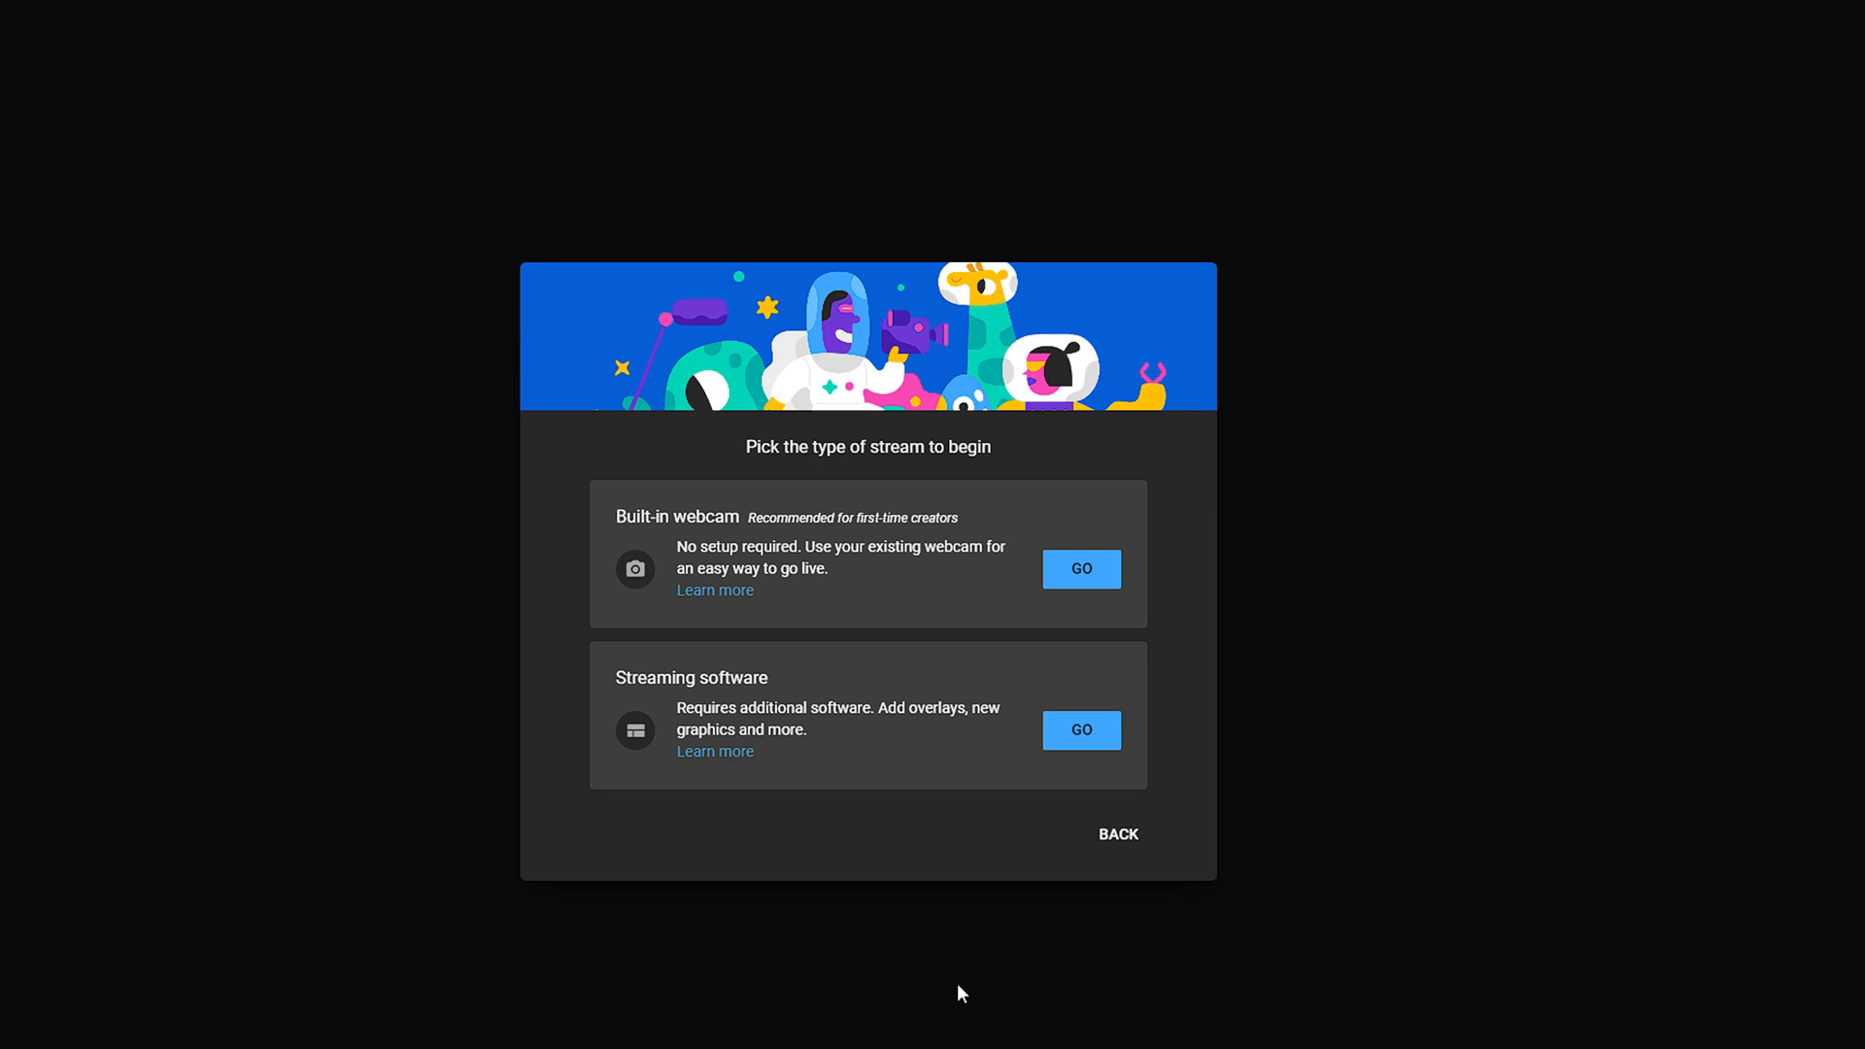
Step: Choose Streaming software, review the stream details editor, and cancel it without saving
left_click(1084, 740)
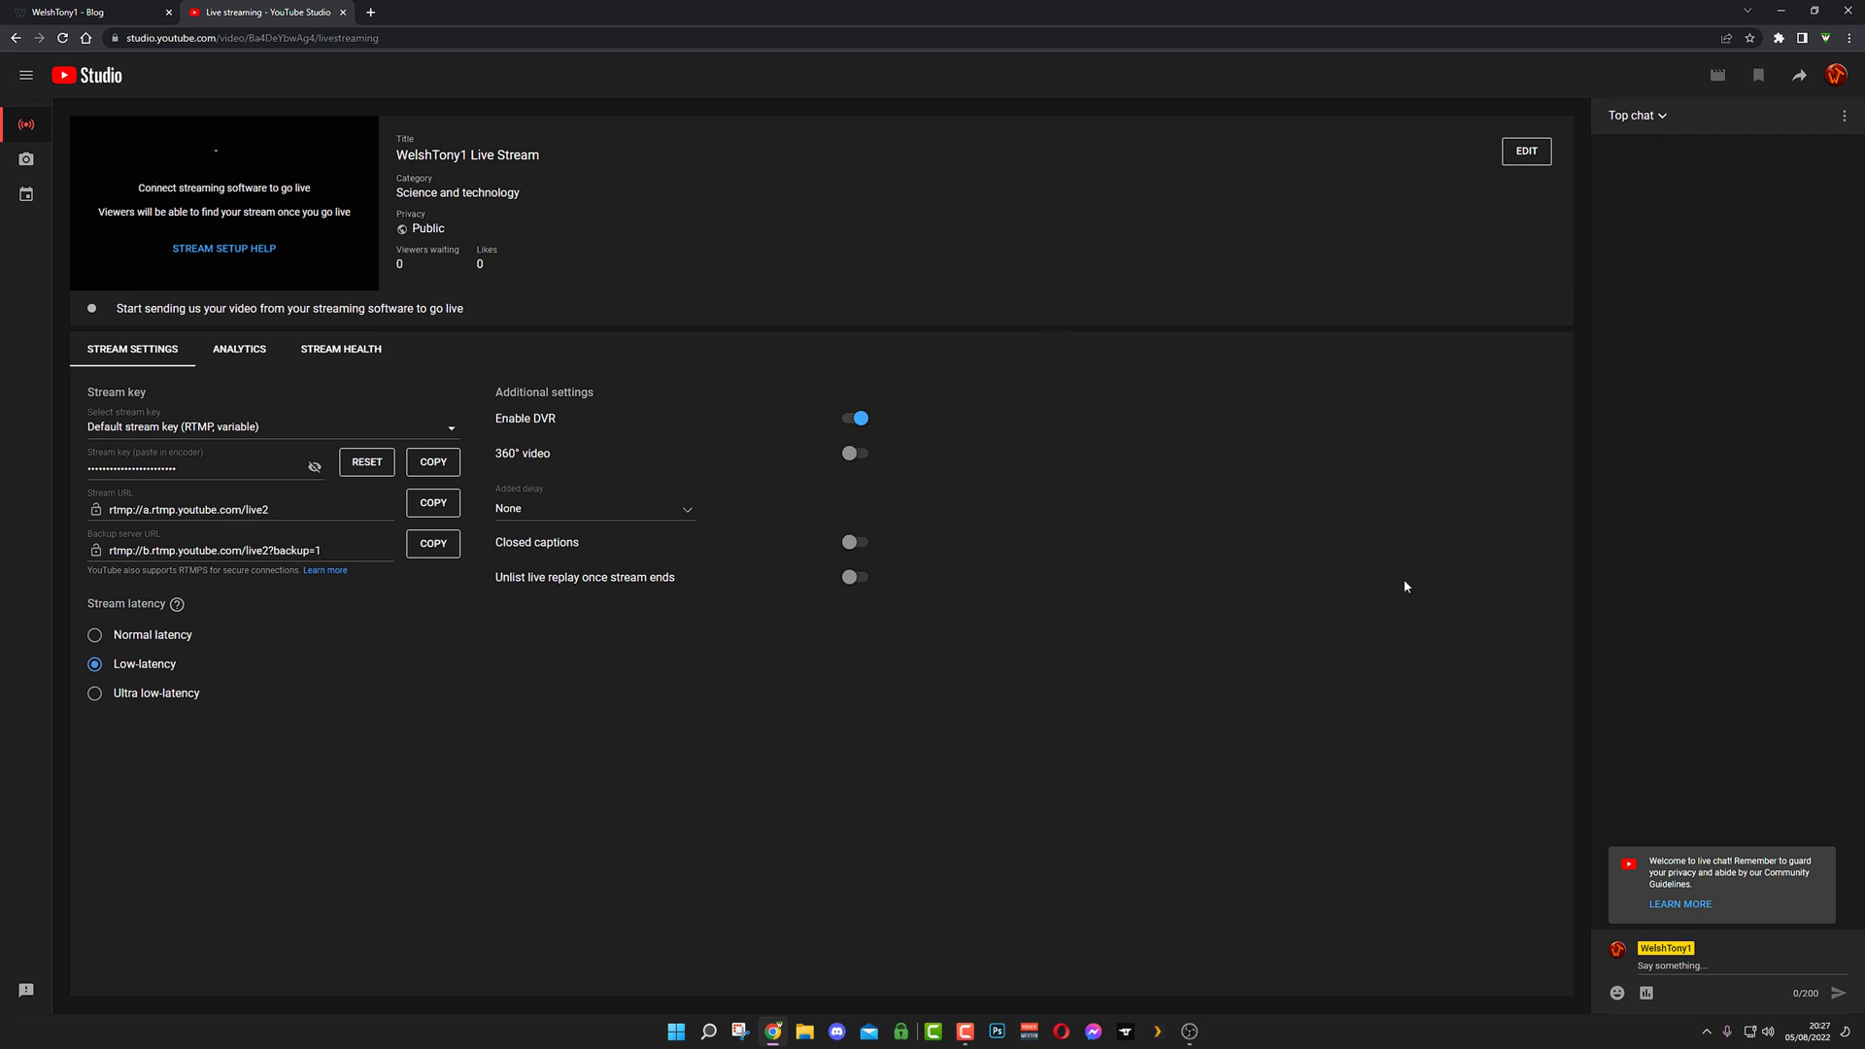
triple_click(504, 163)
left_click(1530, 154)
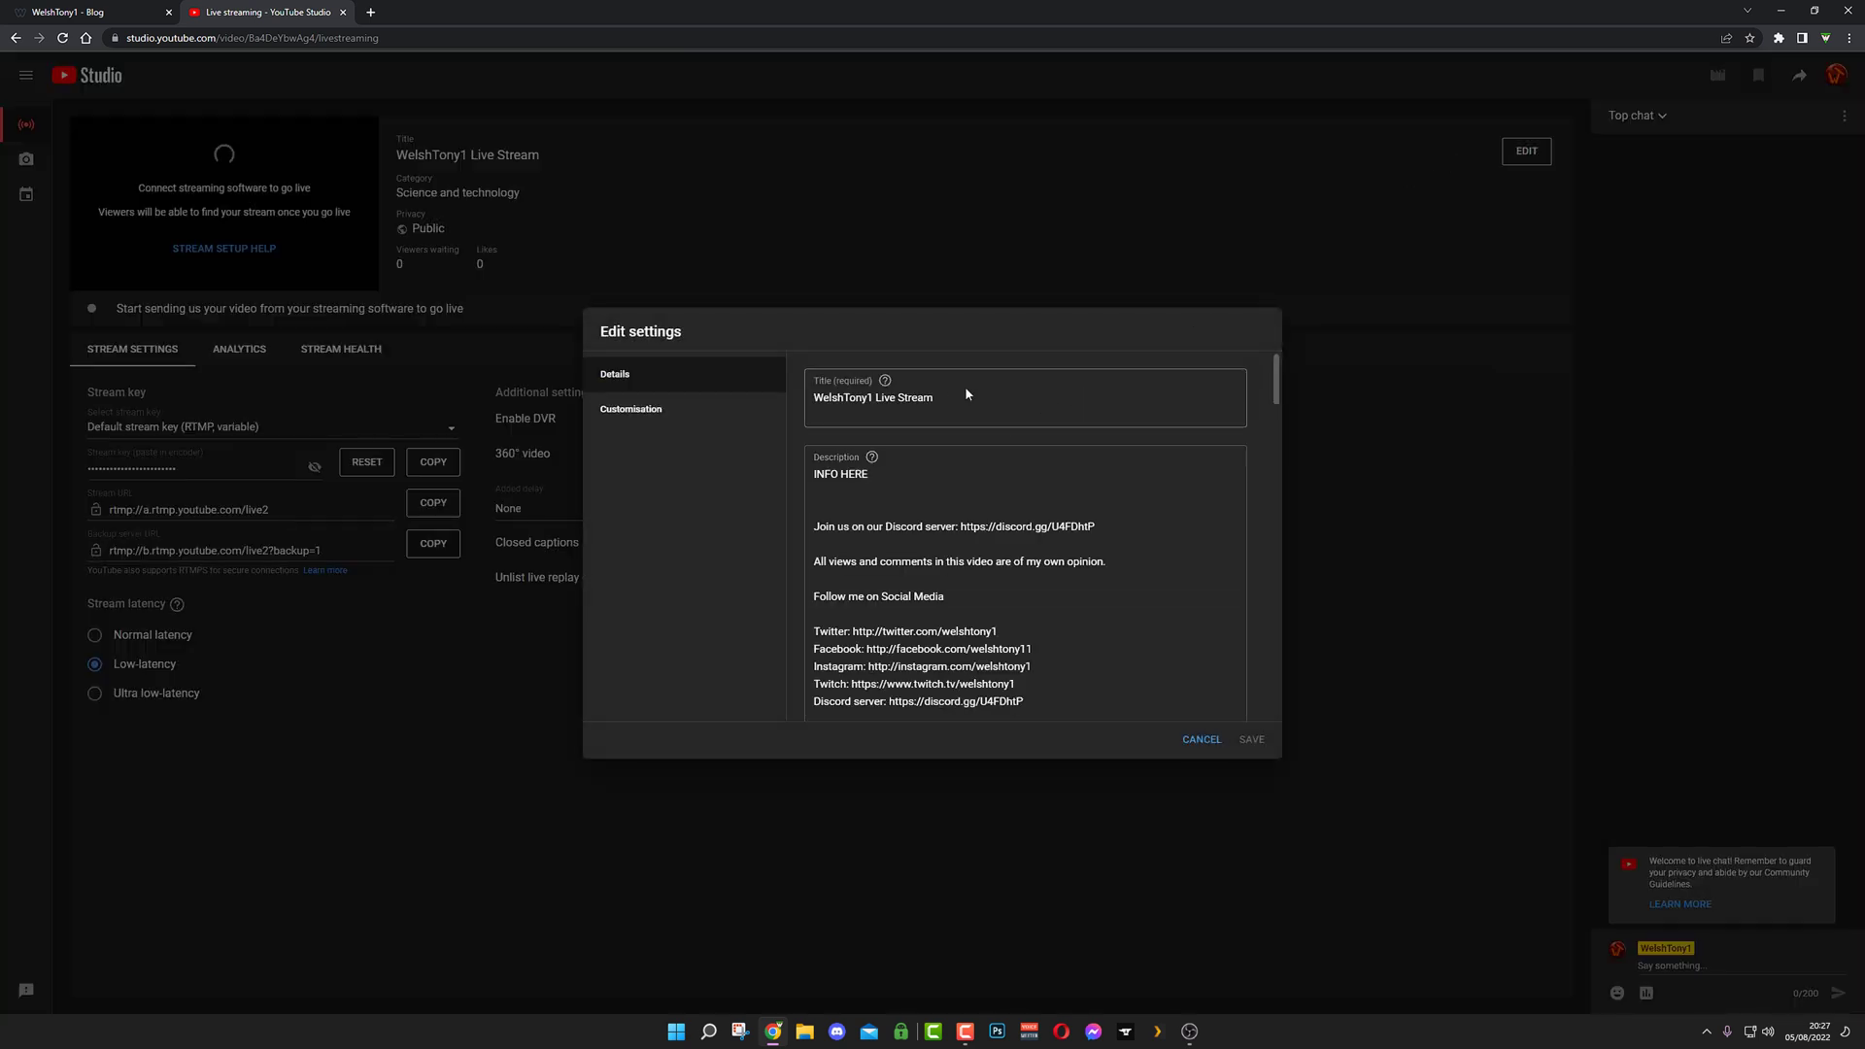
scroll(864, 494, "down", 4)
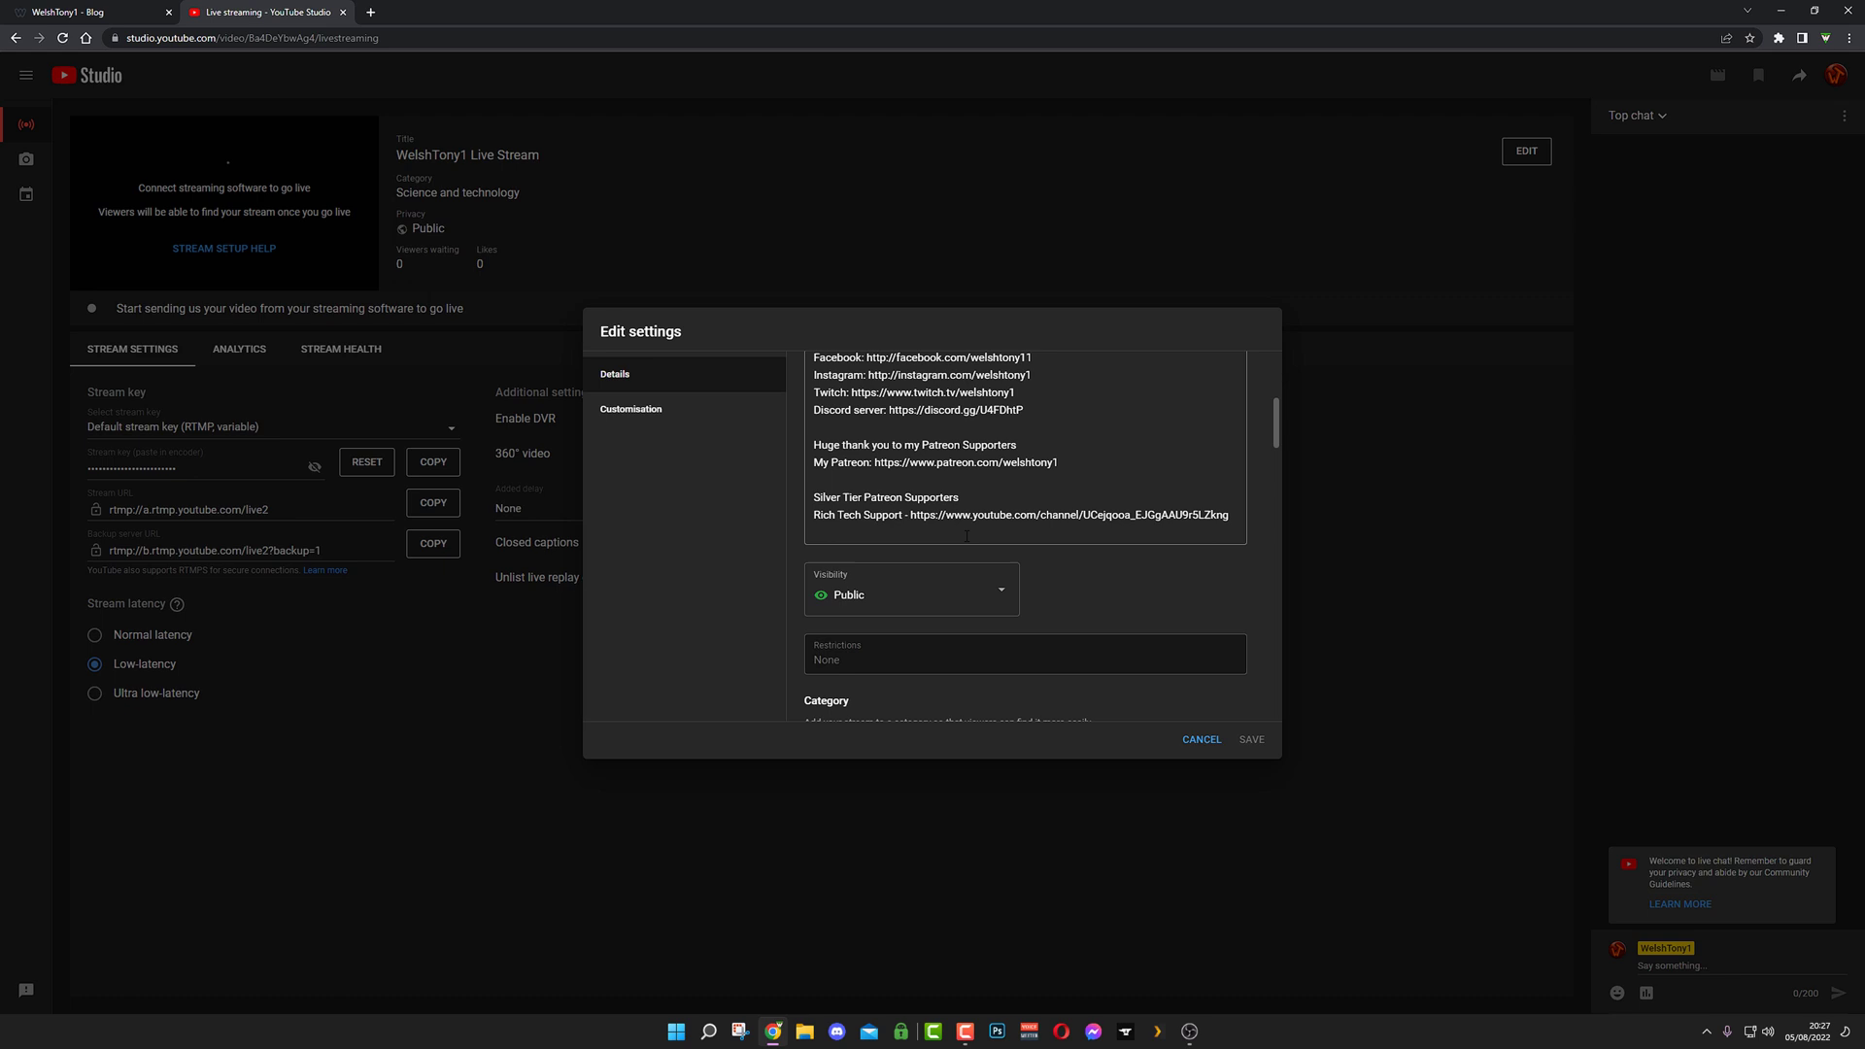
scroll(970, 542, "up", 2)
scroll(970, 543, "down", 2)
scroll(1151, 622, "down", 2)
left_click(1216, 750)
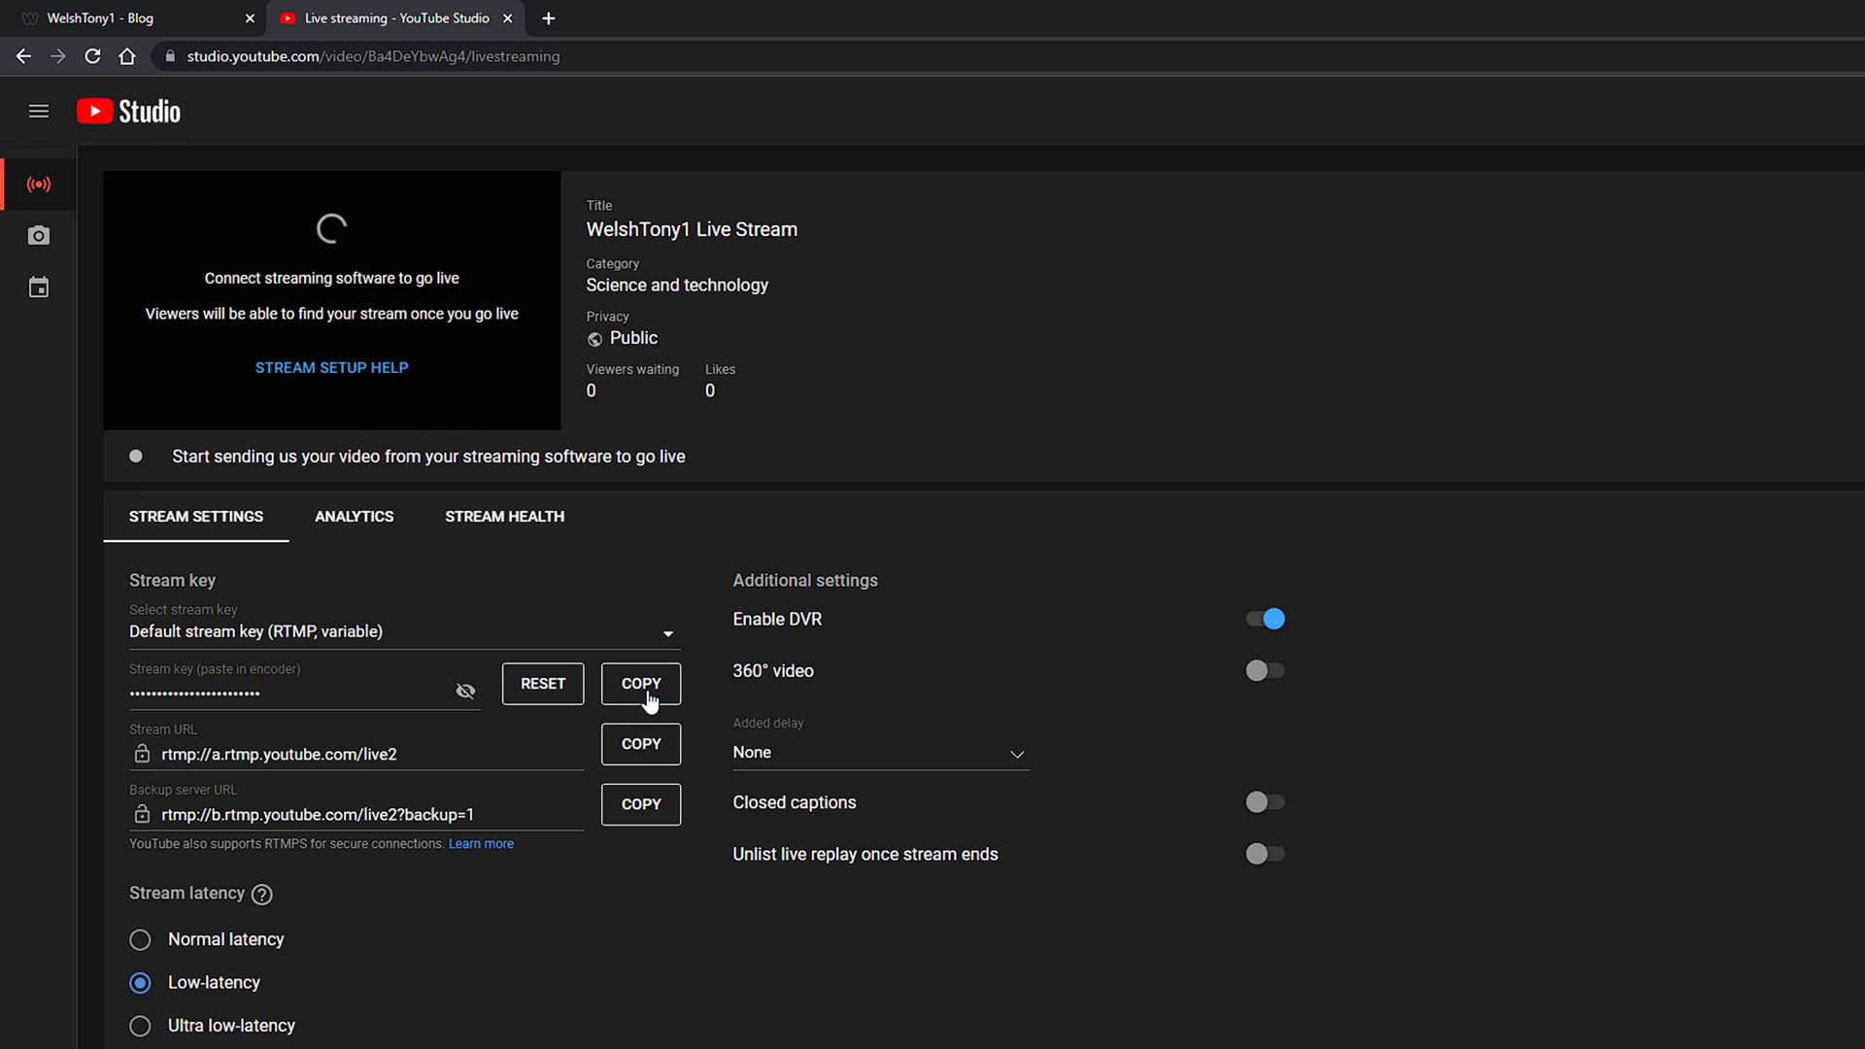
Step: Copy the YouTube stream key from the Stream key field in Stream Settings
left_click(649, 698)
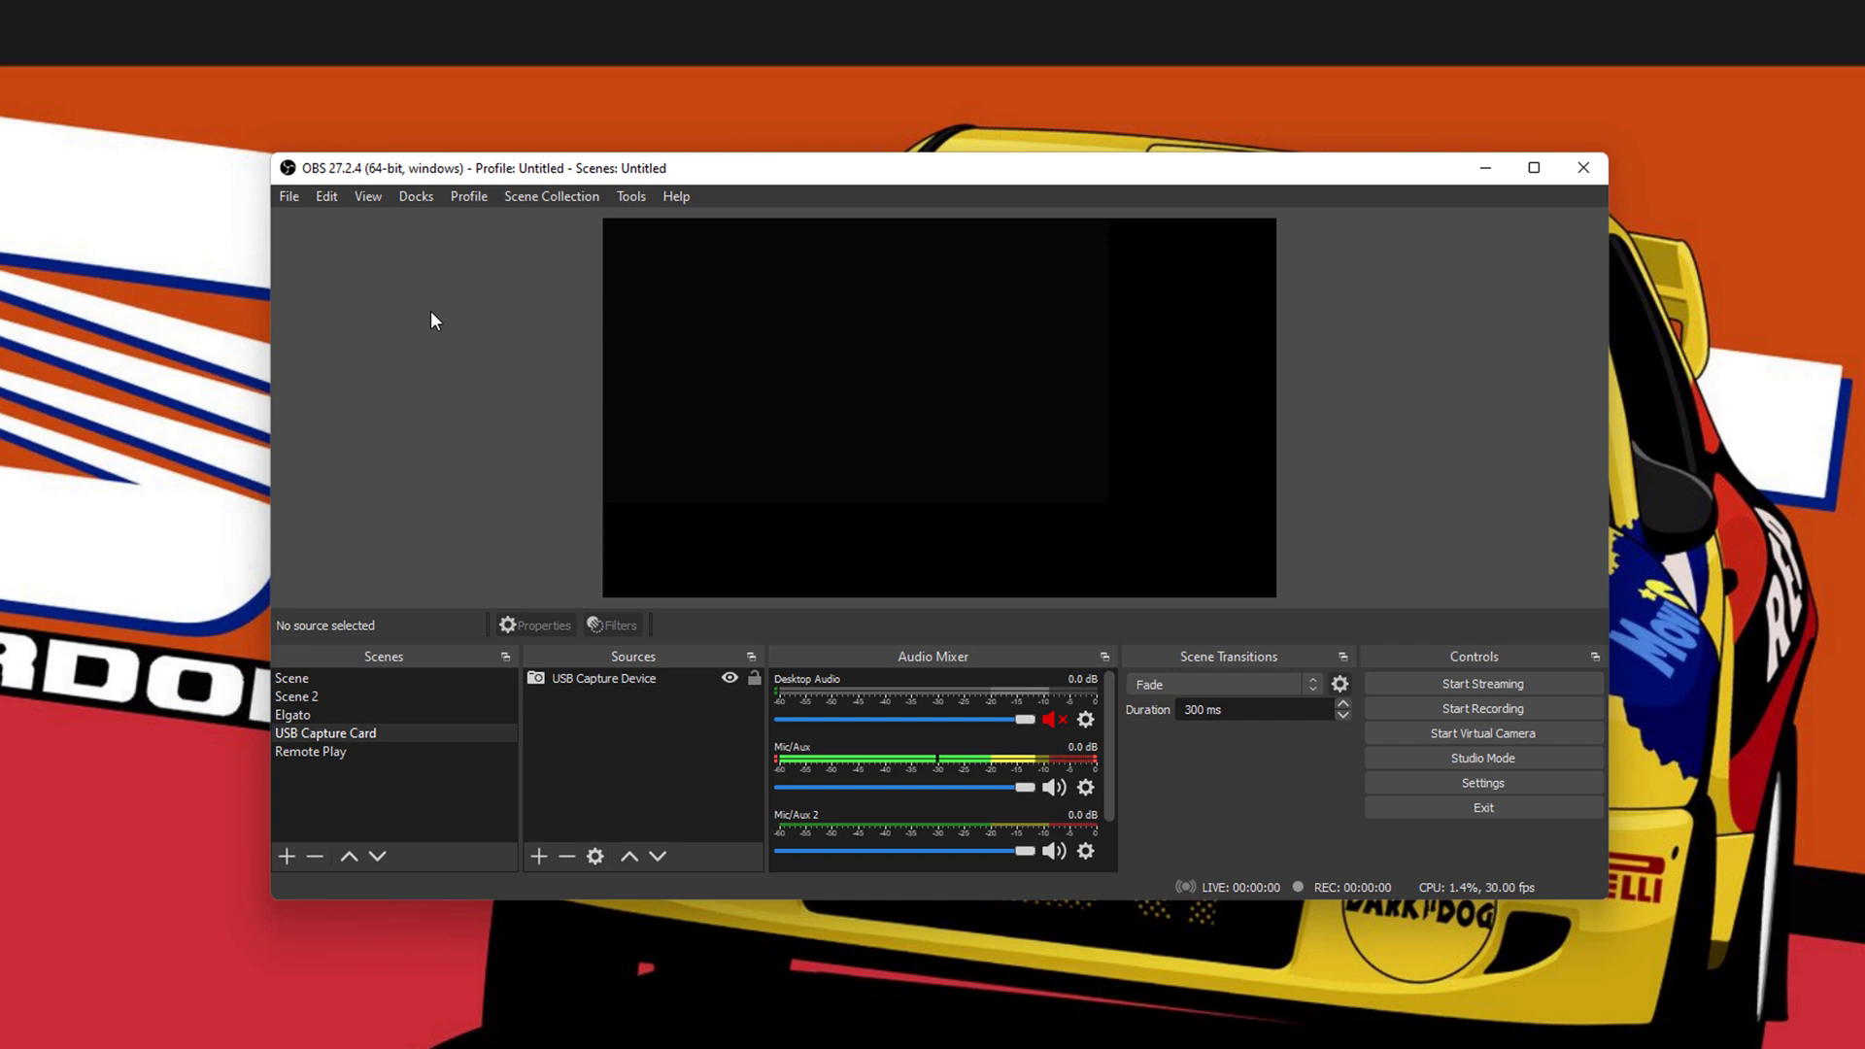
Step: Open OBS Settings, go to the Stream page, and expand the Service list
left_click(1547, 782)
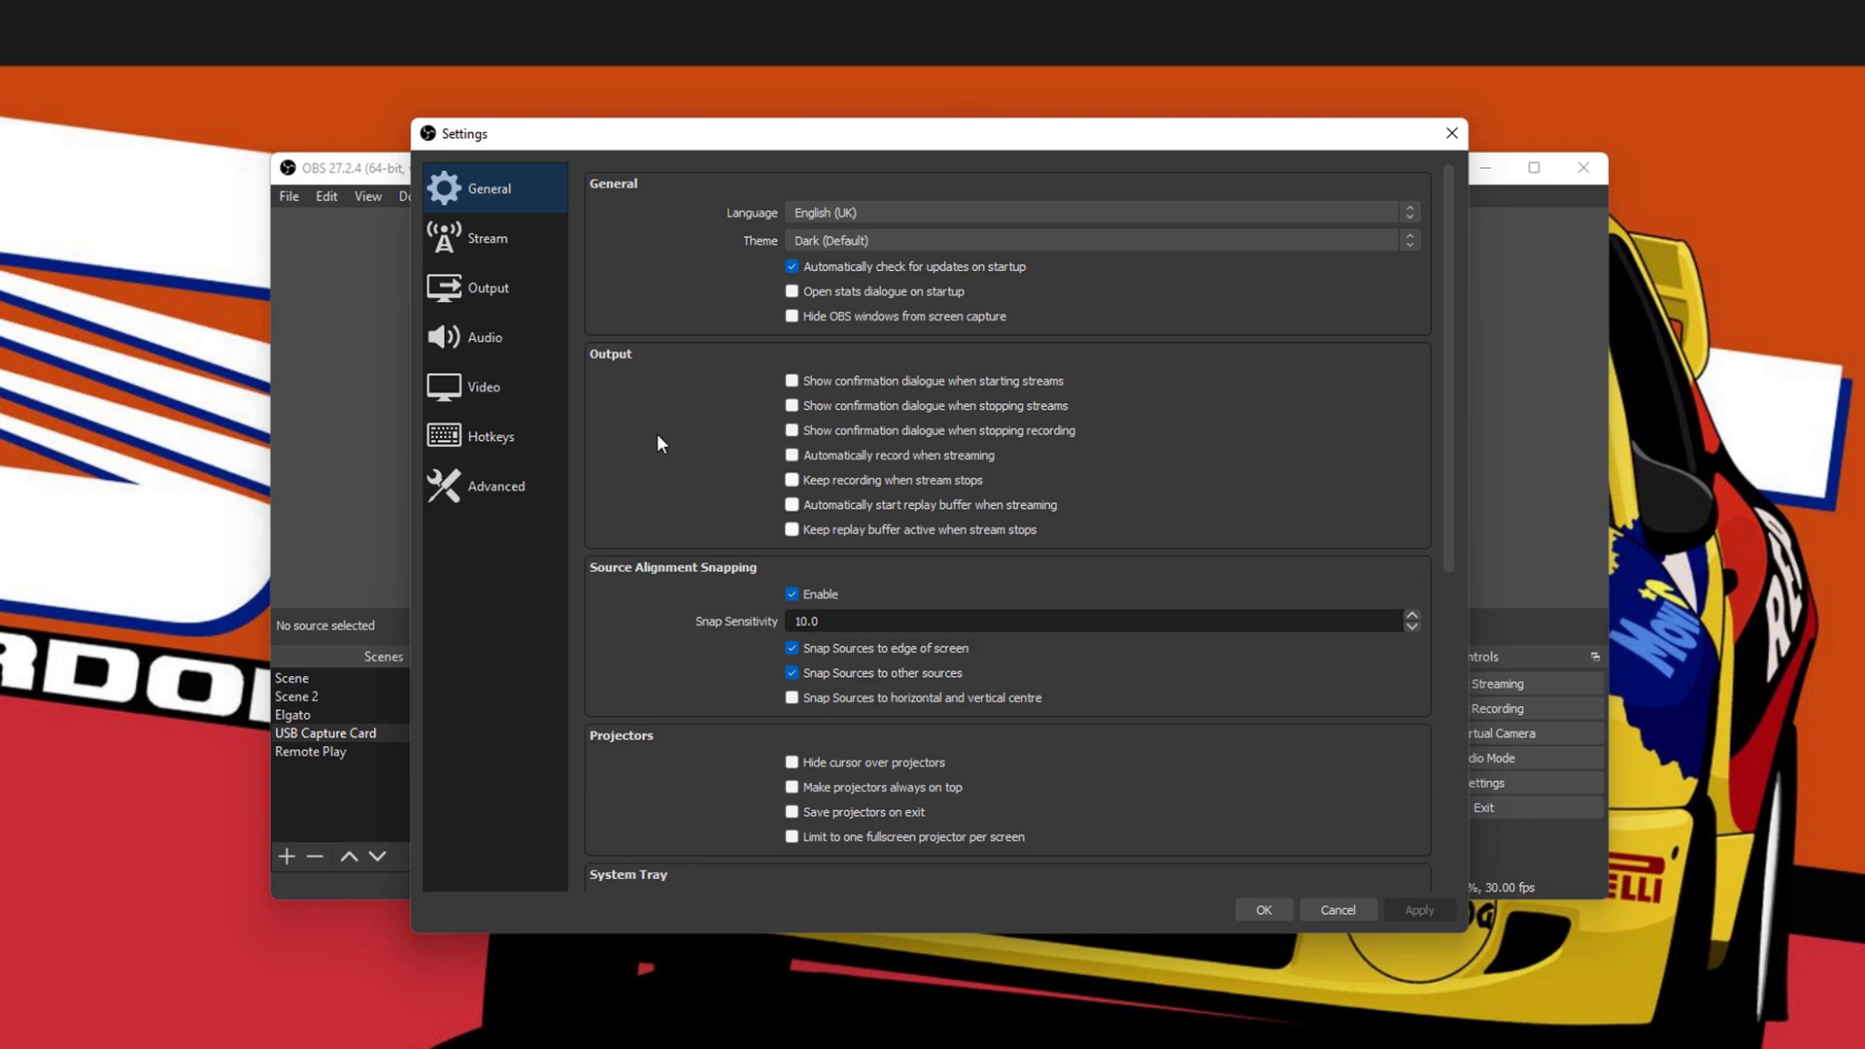
left_click(527, 243)
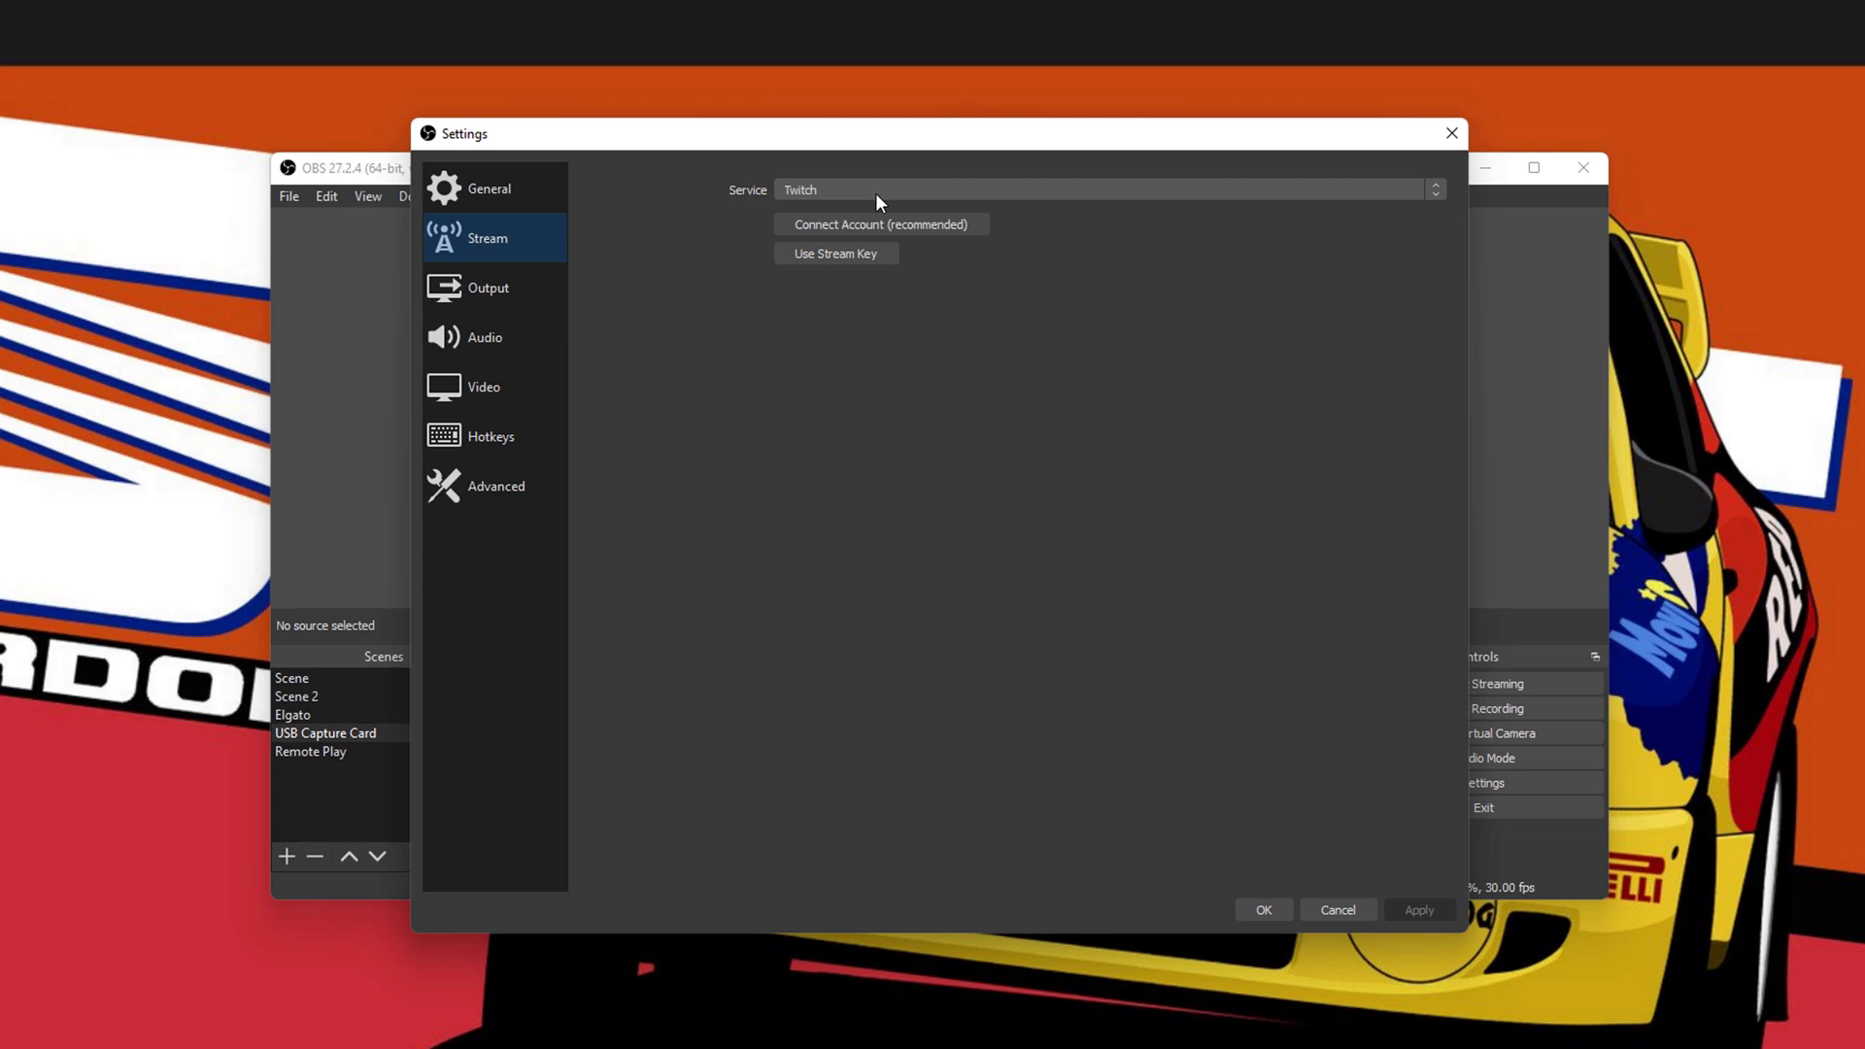
left_click(823, 190)
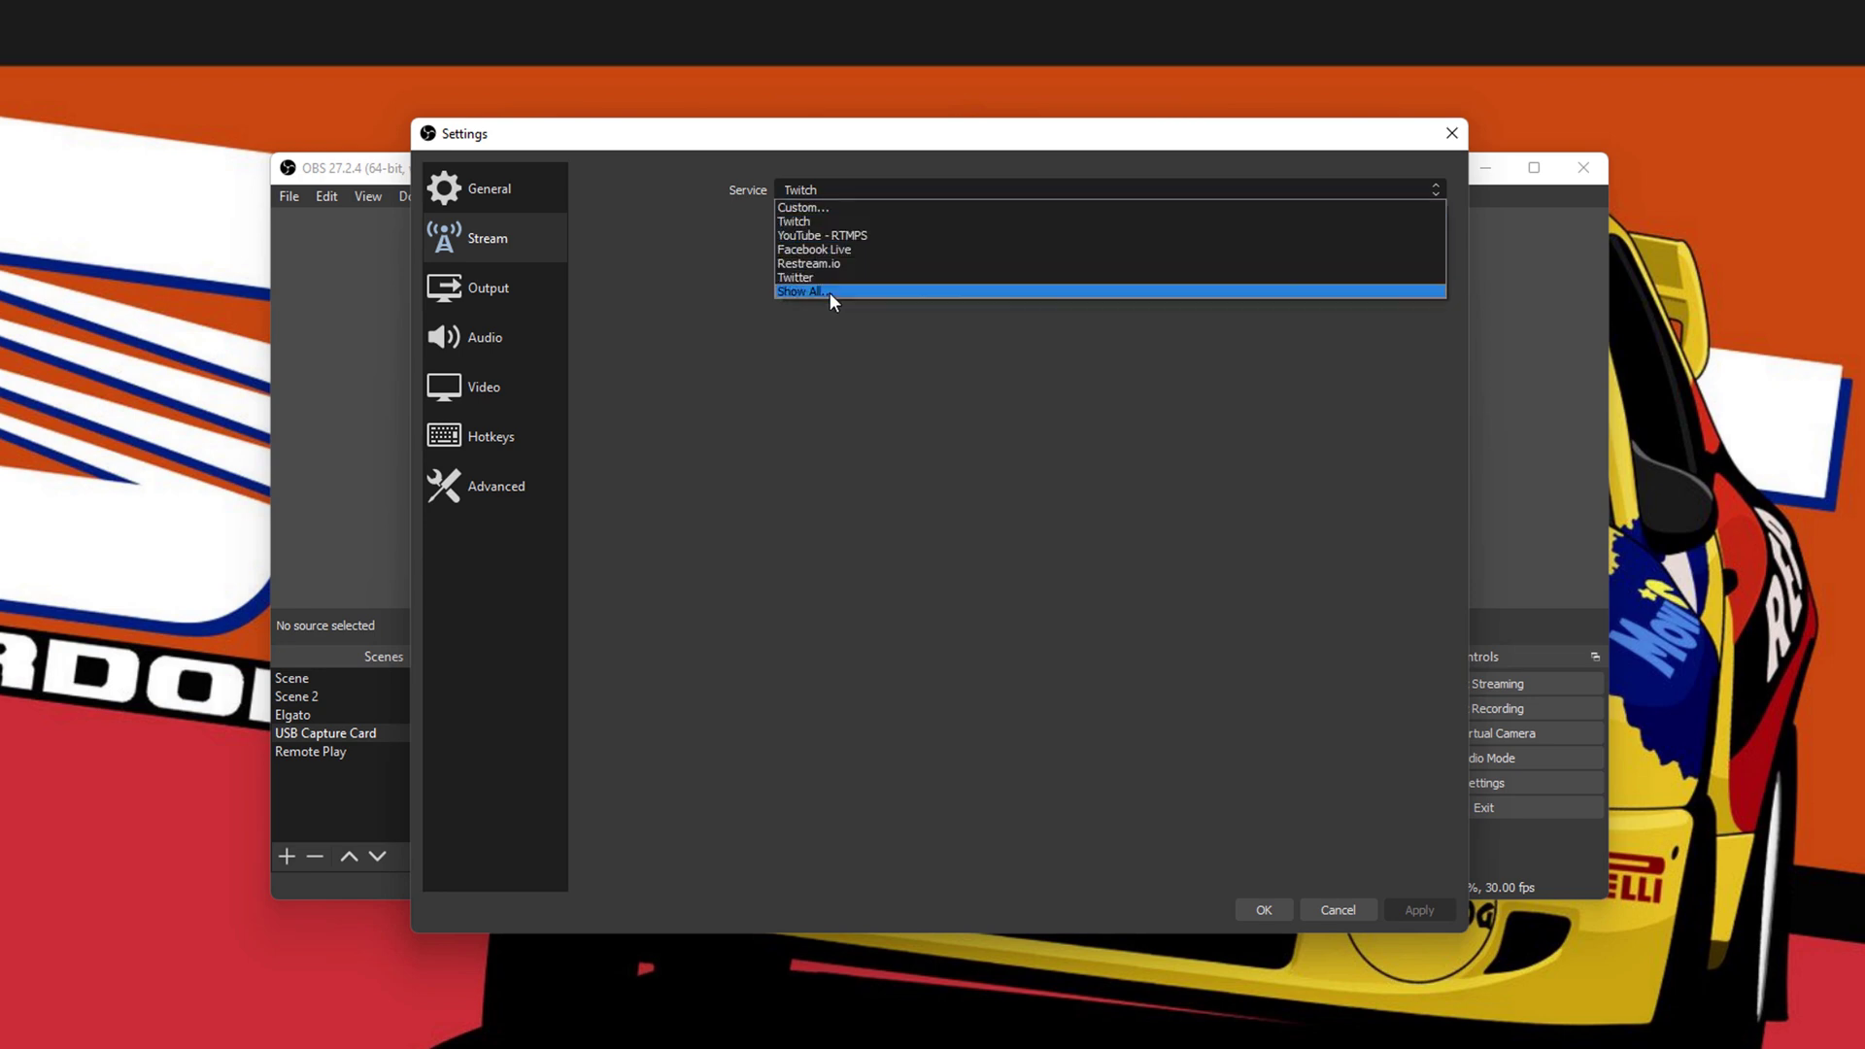
Step: Choose YouTube - RTMPS as the service with the Primary YouTube ingest server
left_click(853, 235)
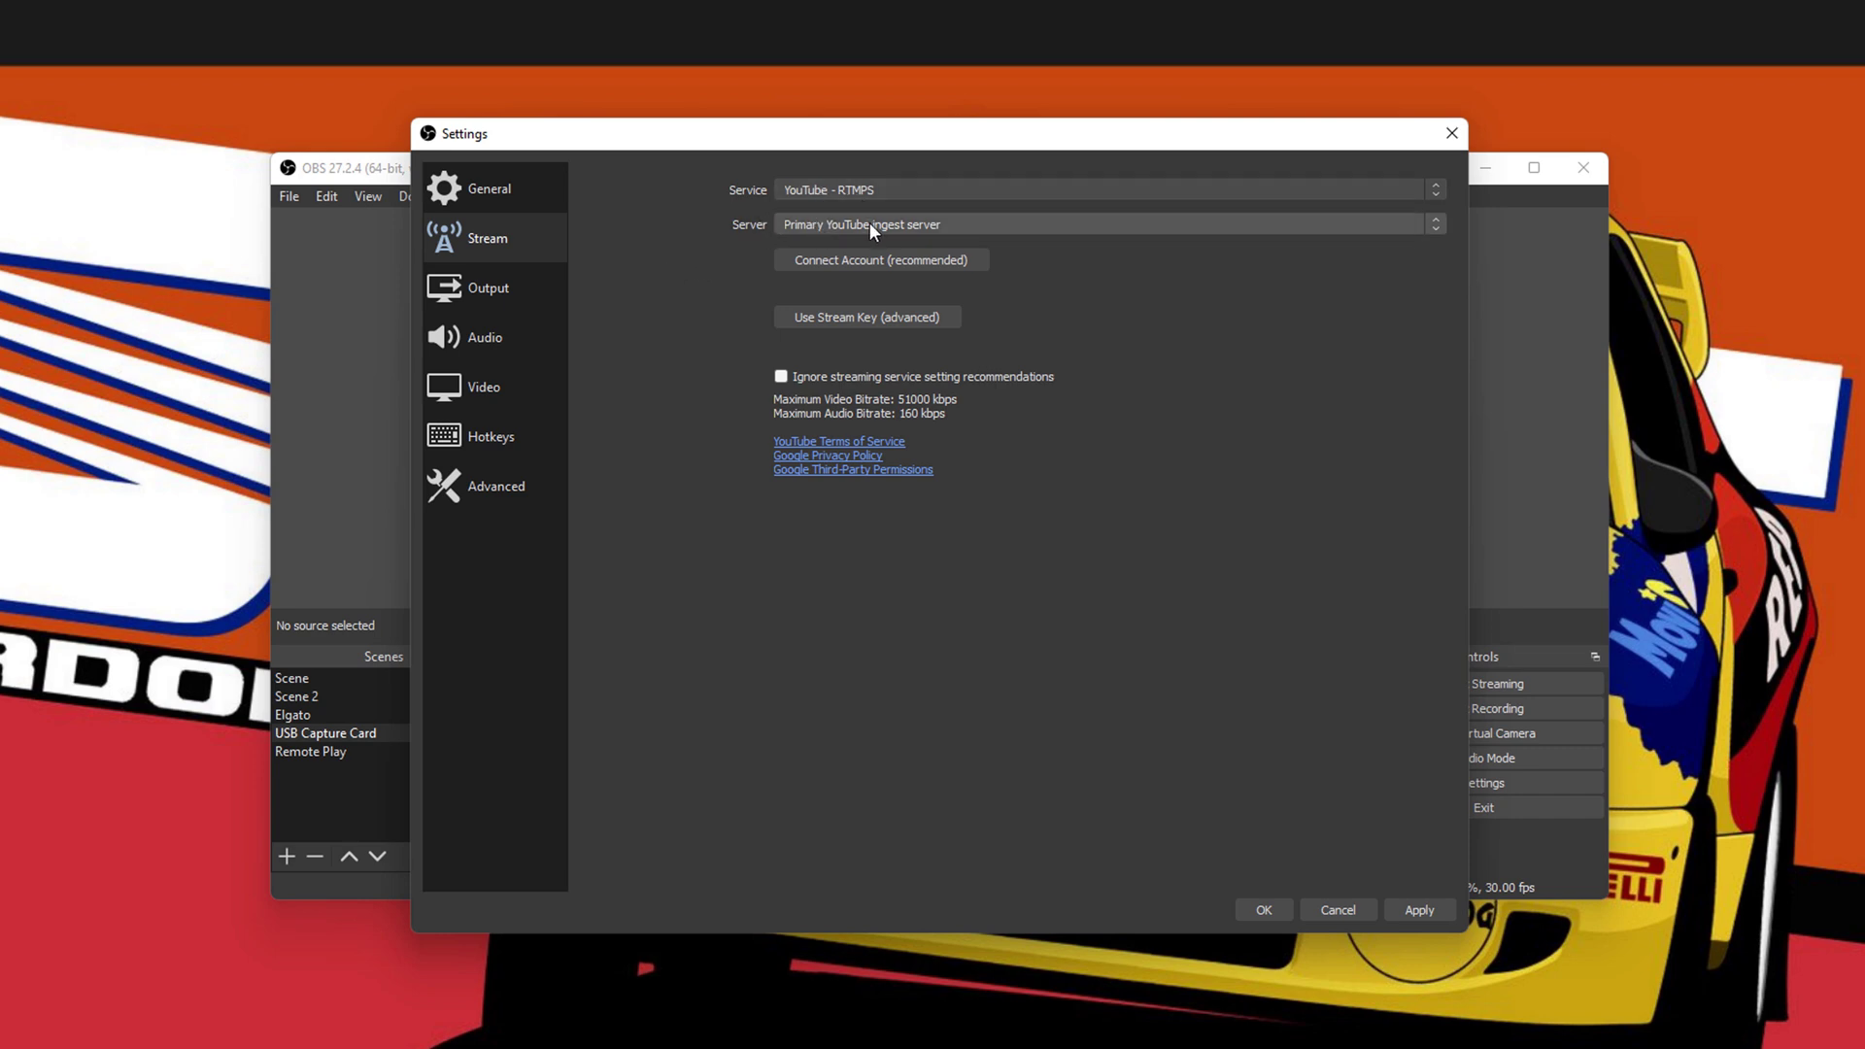
left_click(956, 230)
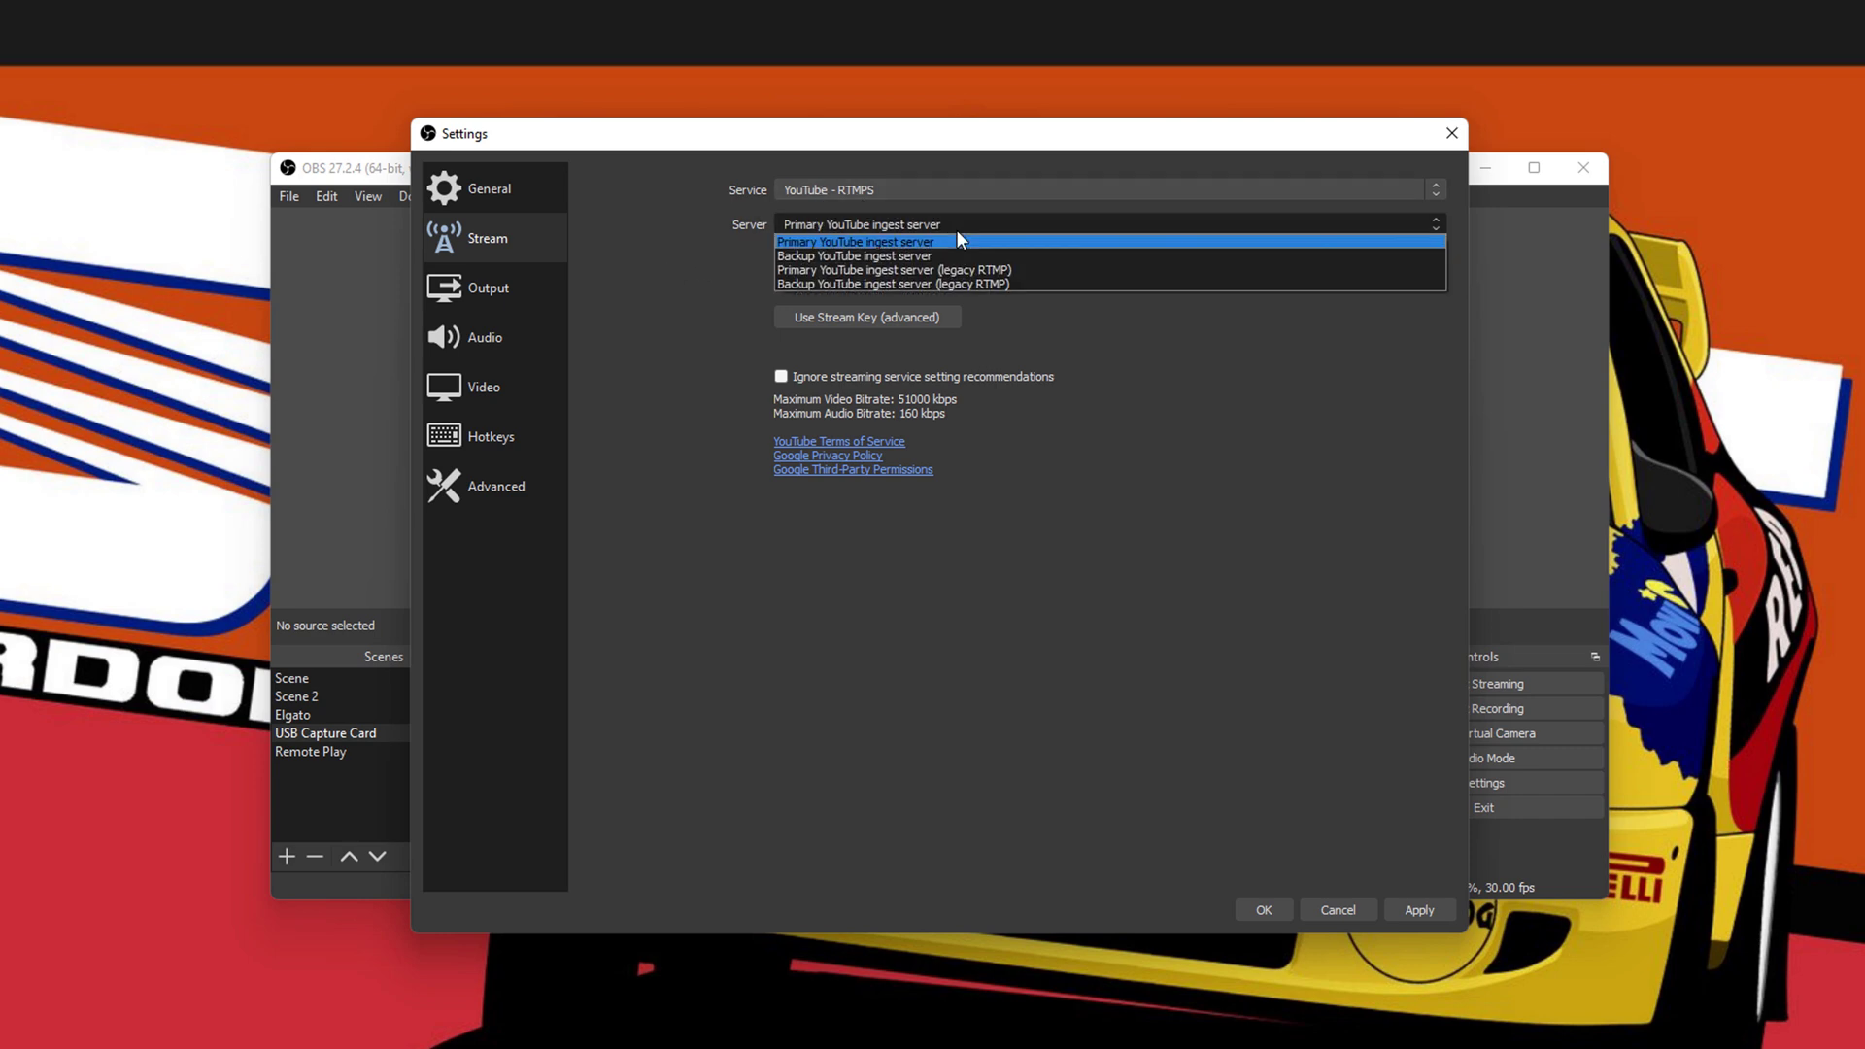
left_click(884, 242)
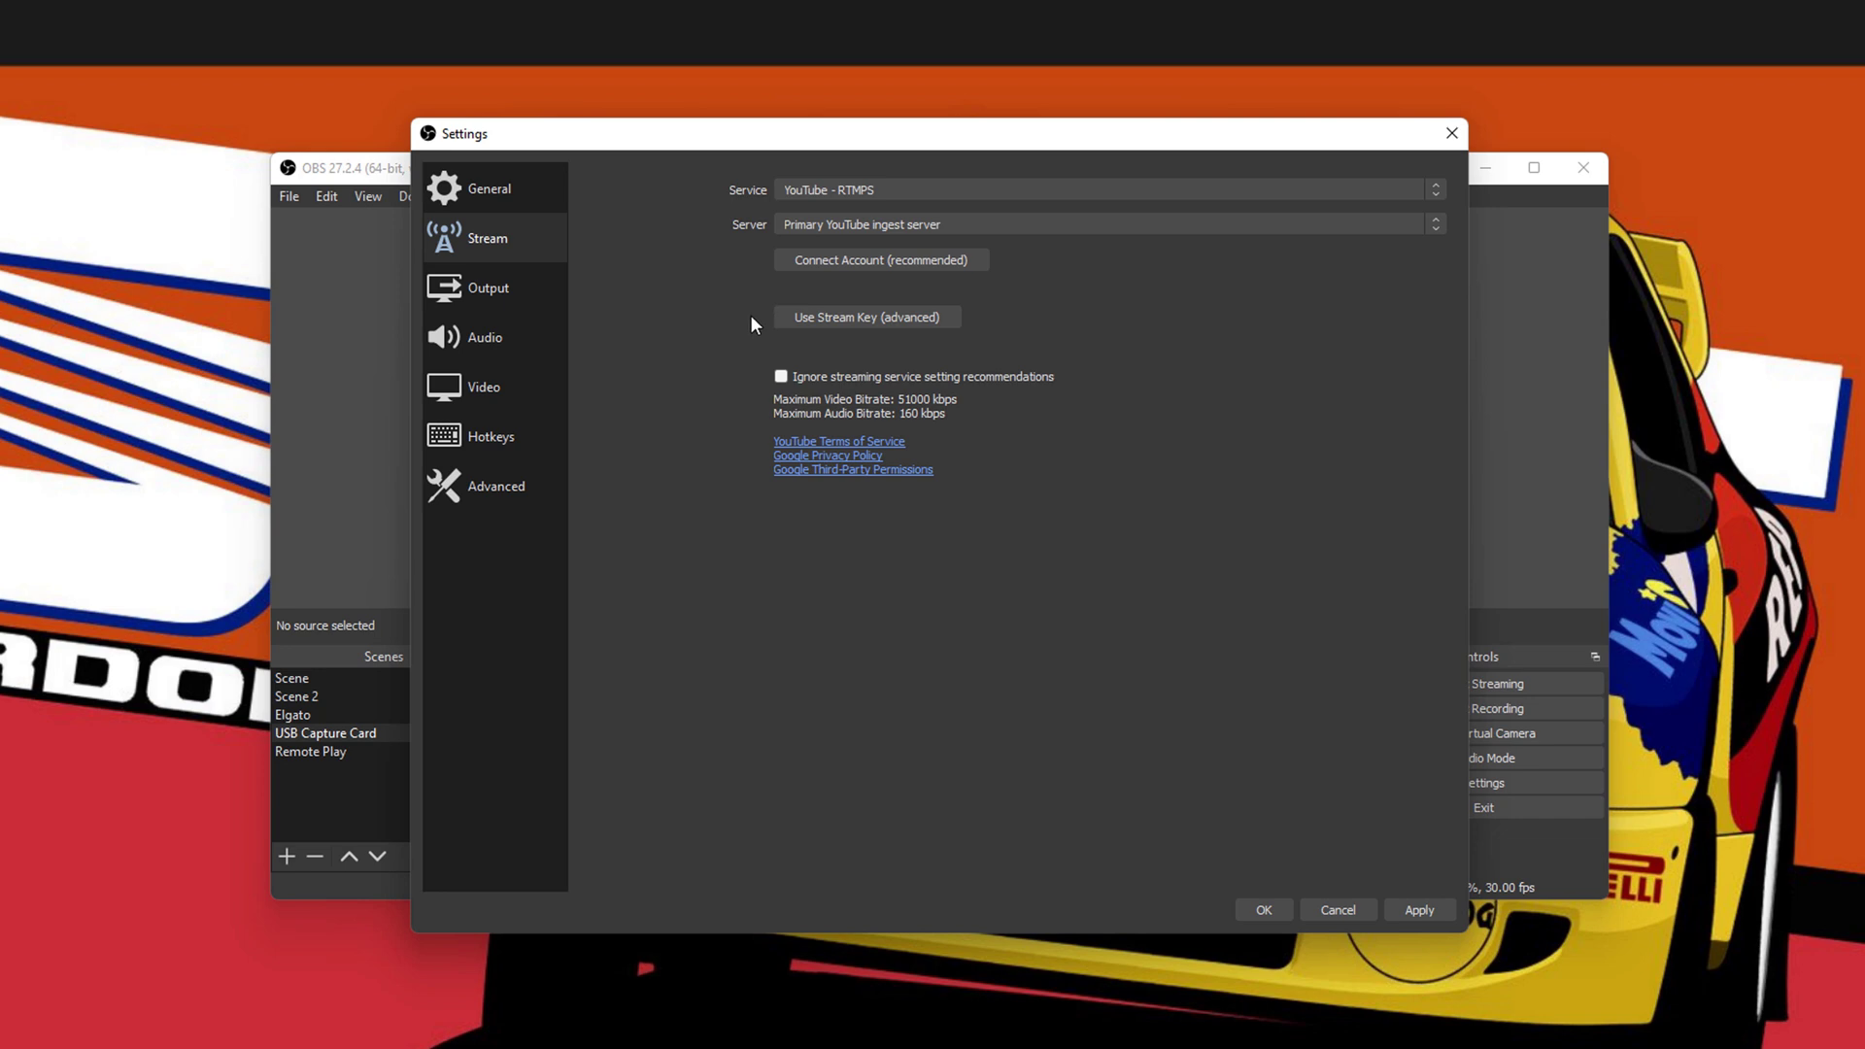
Step: Paste the YouTube stream key via Use Stream Key, then apply and close Settings
left_click(828, 323)
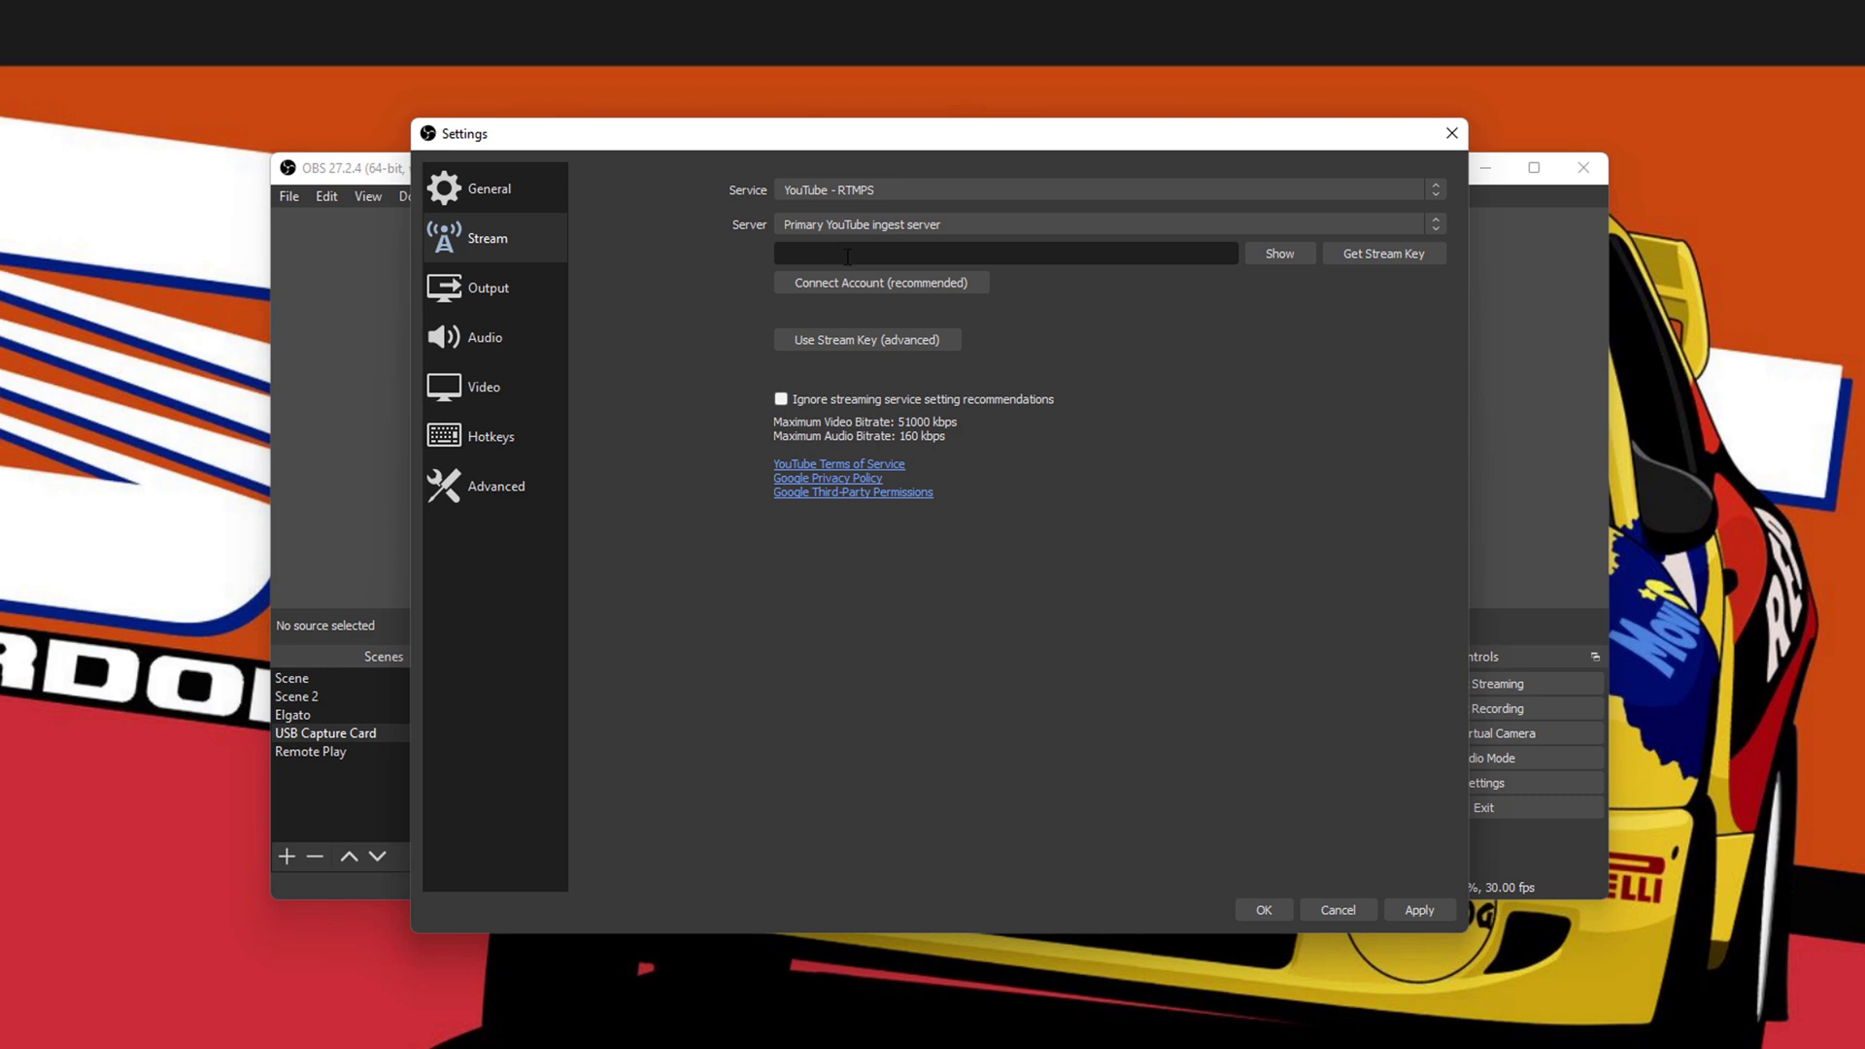
key("ctrl+v")
left_click(1417, 911)
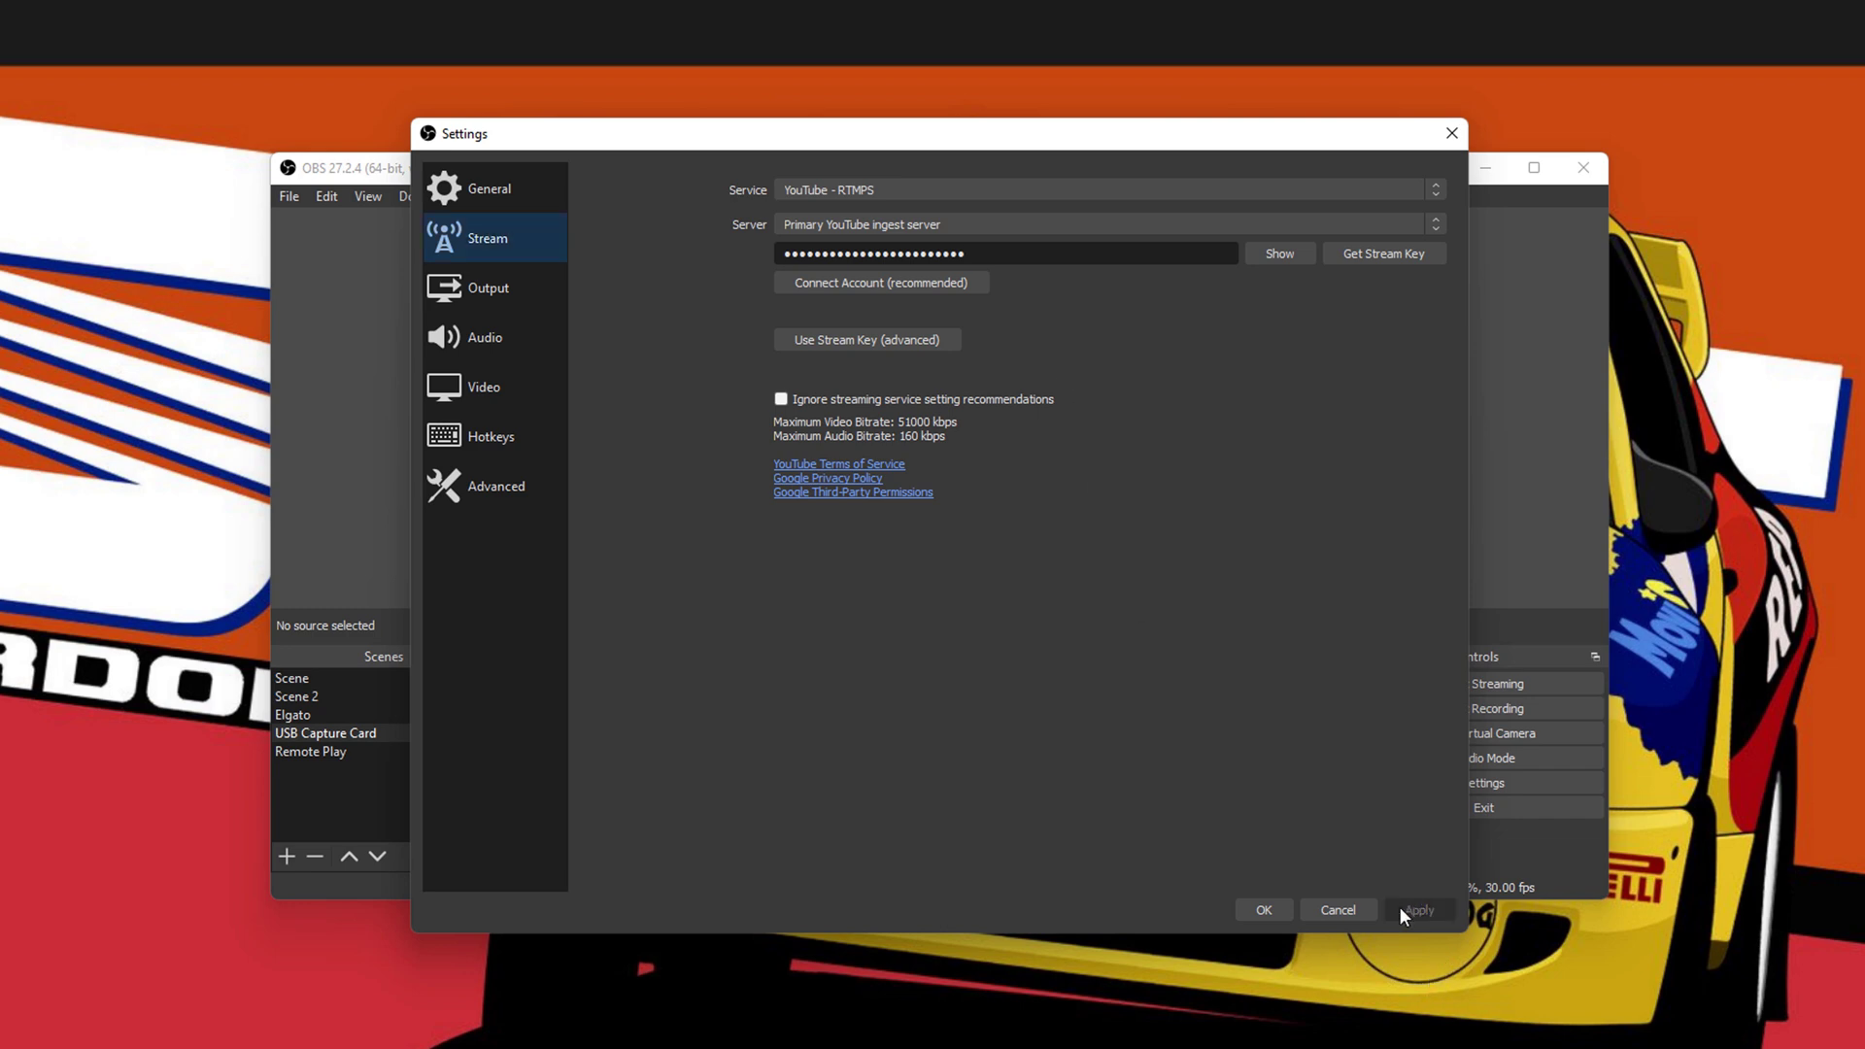
left_click(1264, 910)
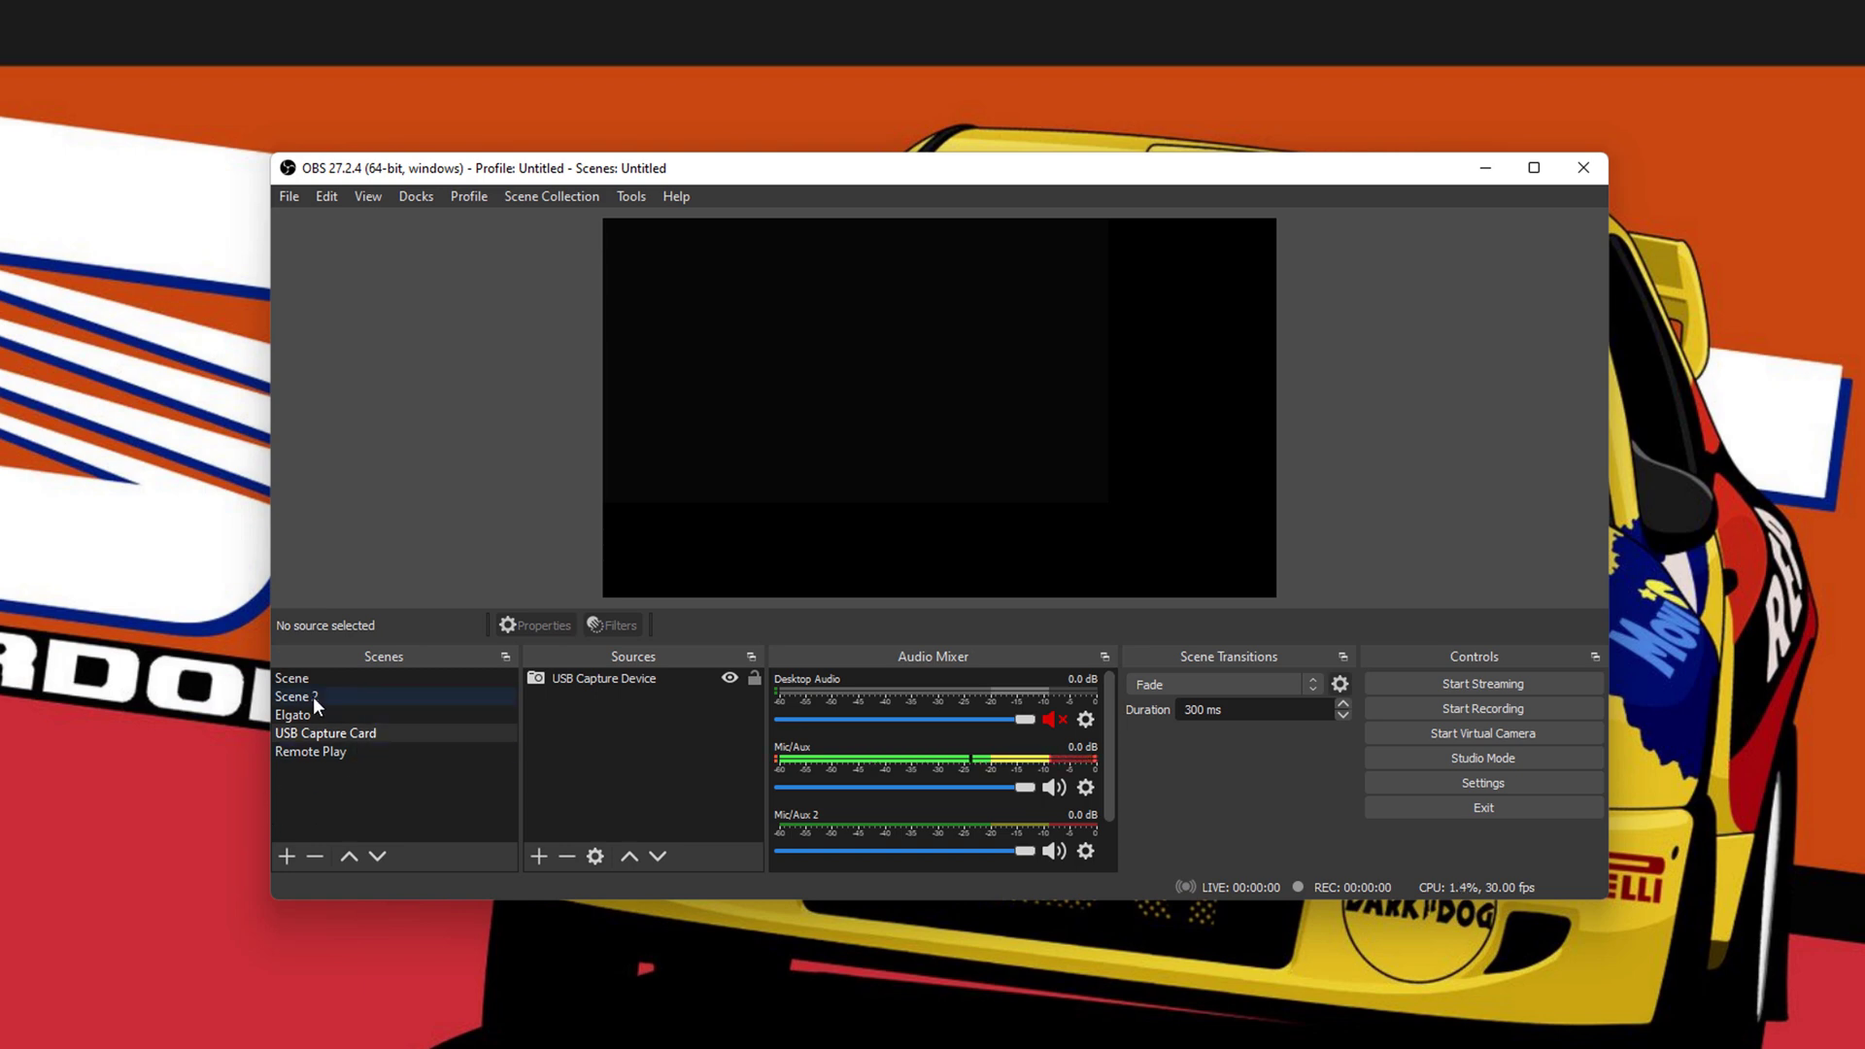
Step: Cycle through Elgato, Remote Play and USB Capture Card scenes, select Scene, and start streaming
left_click(335, 714)
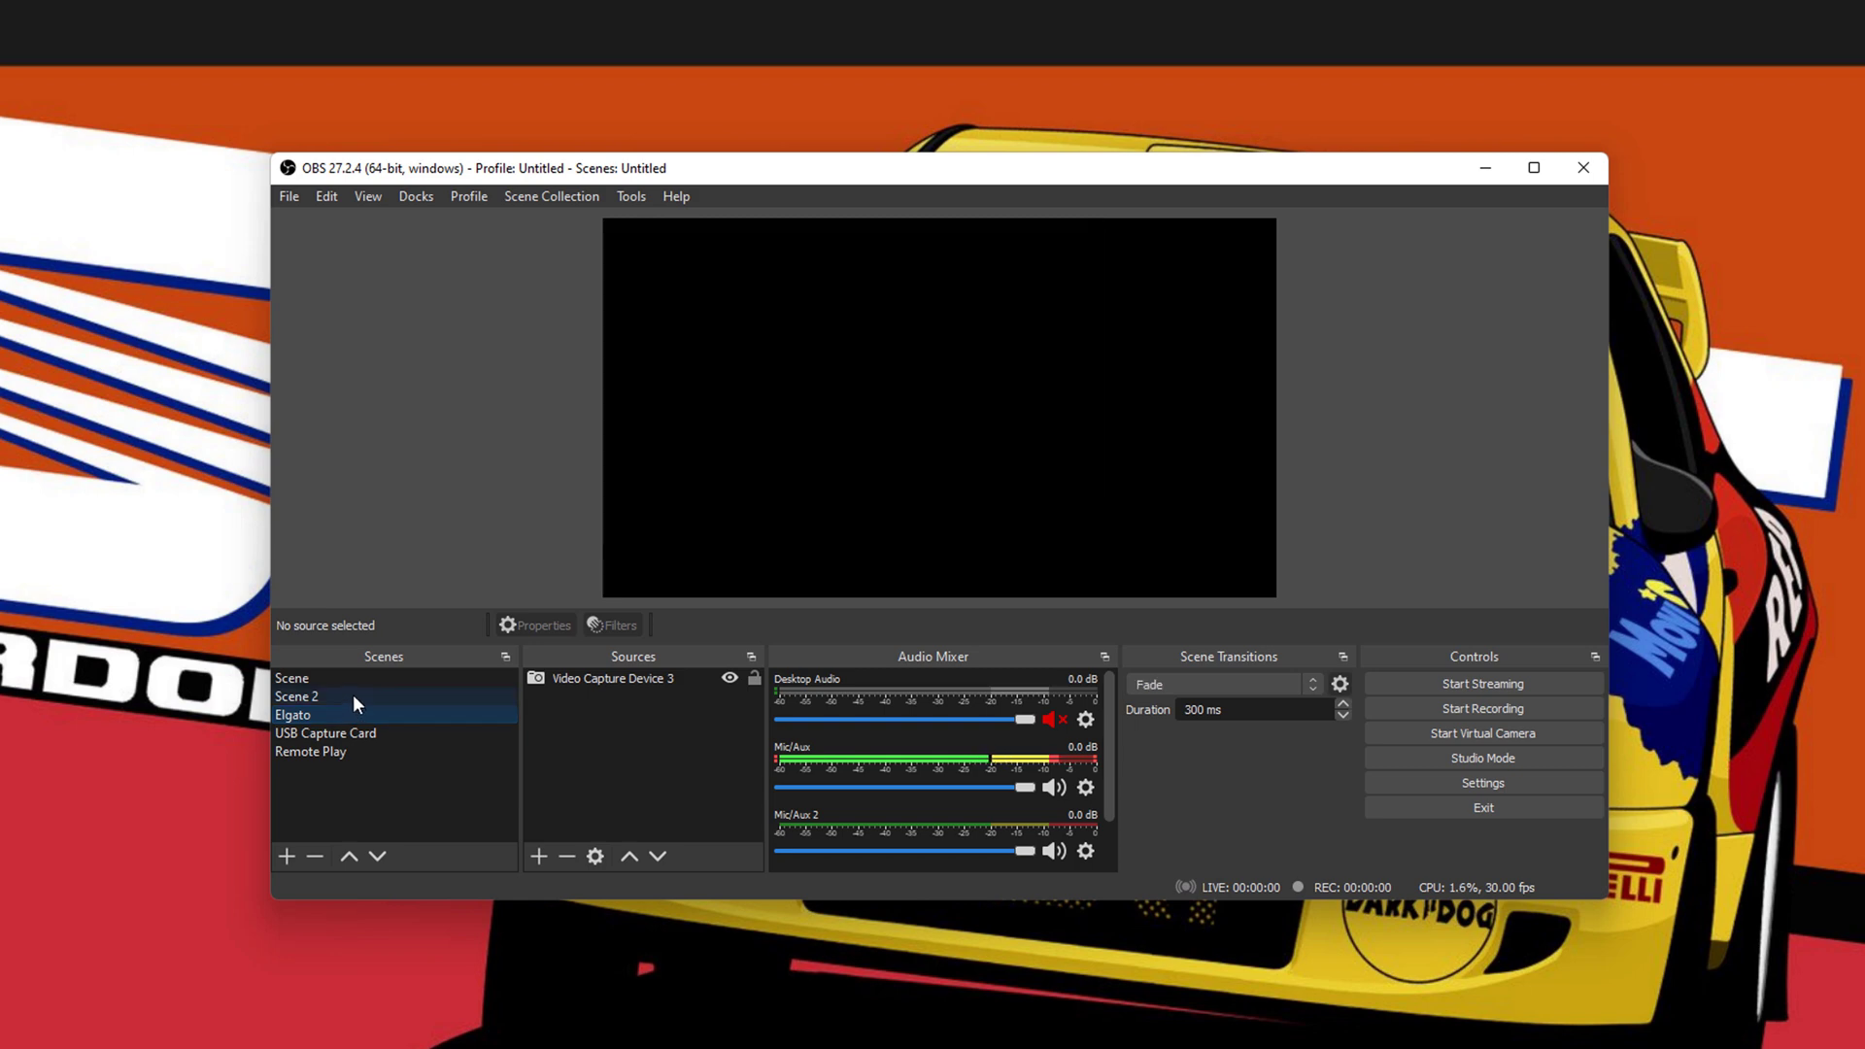
left_click(342, 751)
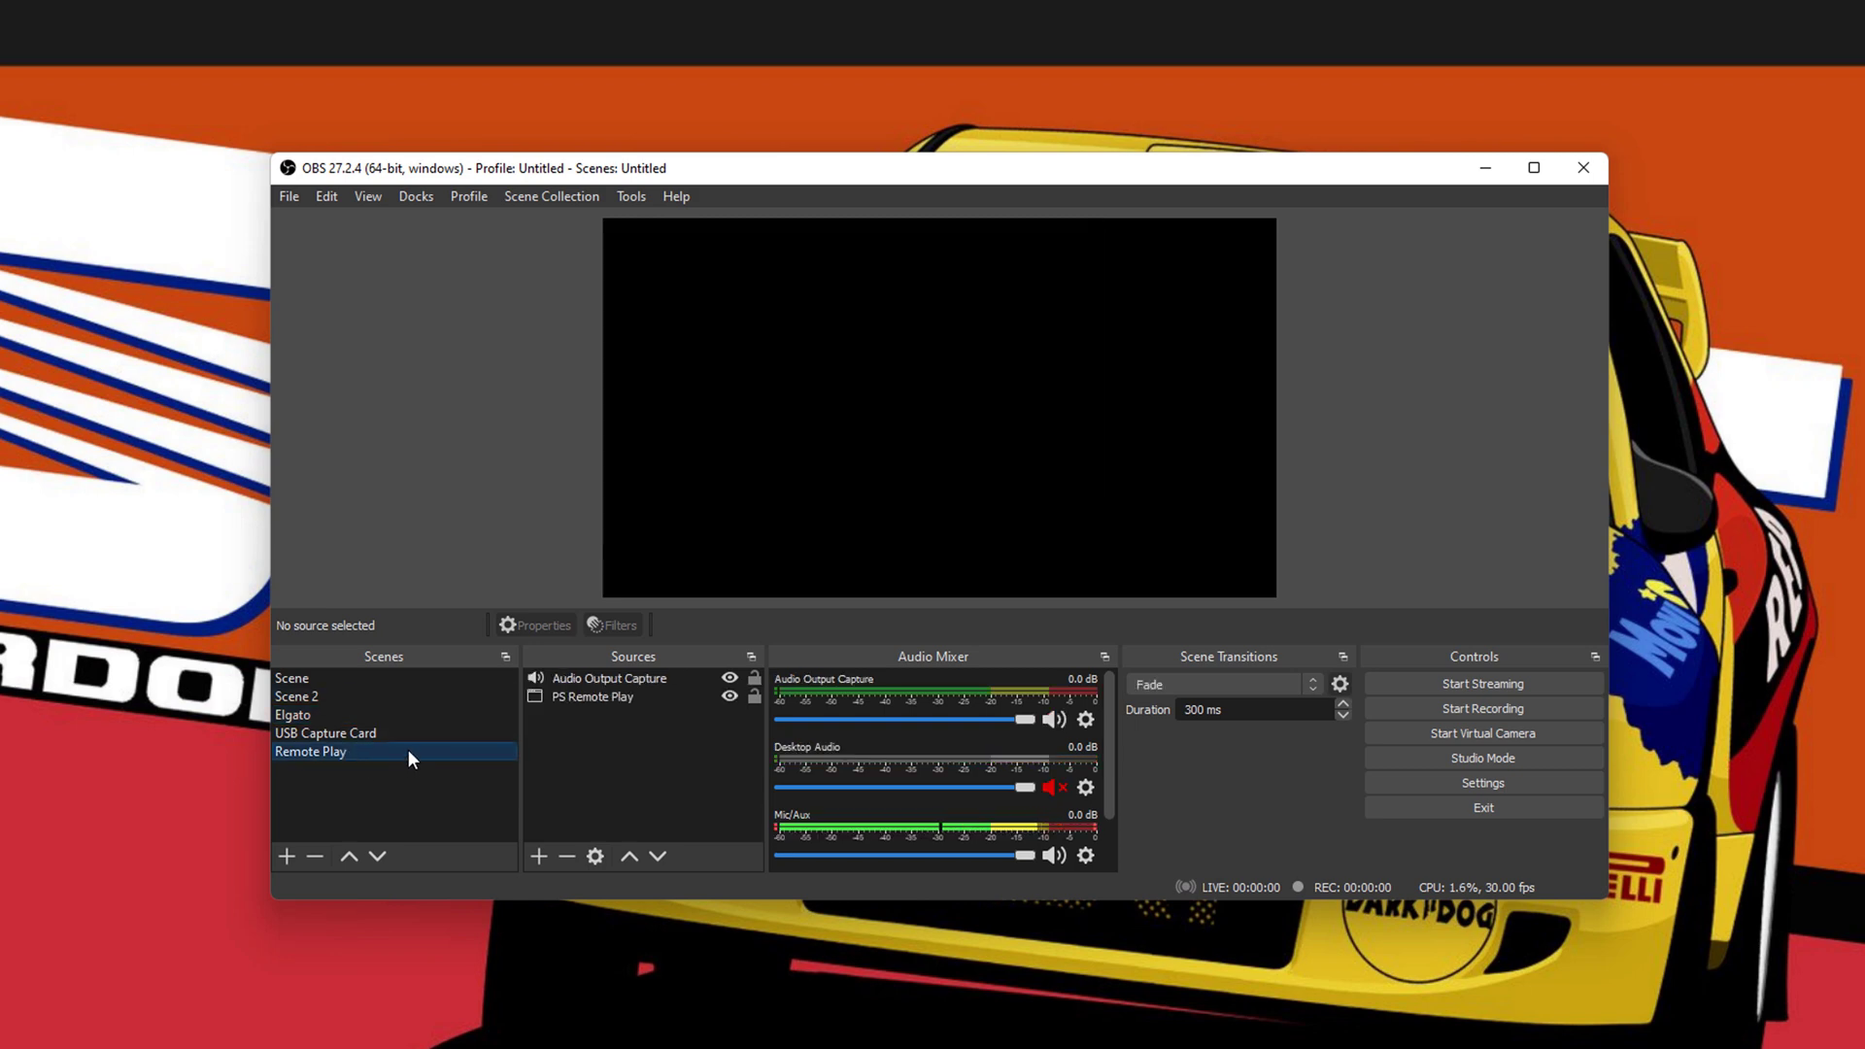
left_click(375, 733)
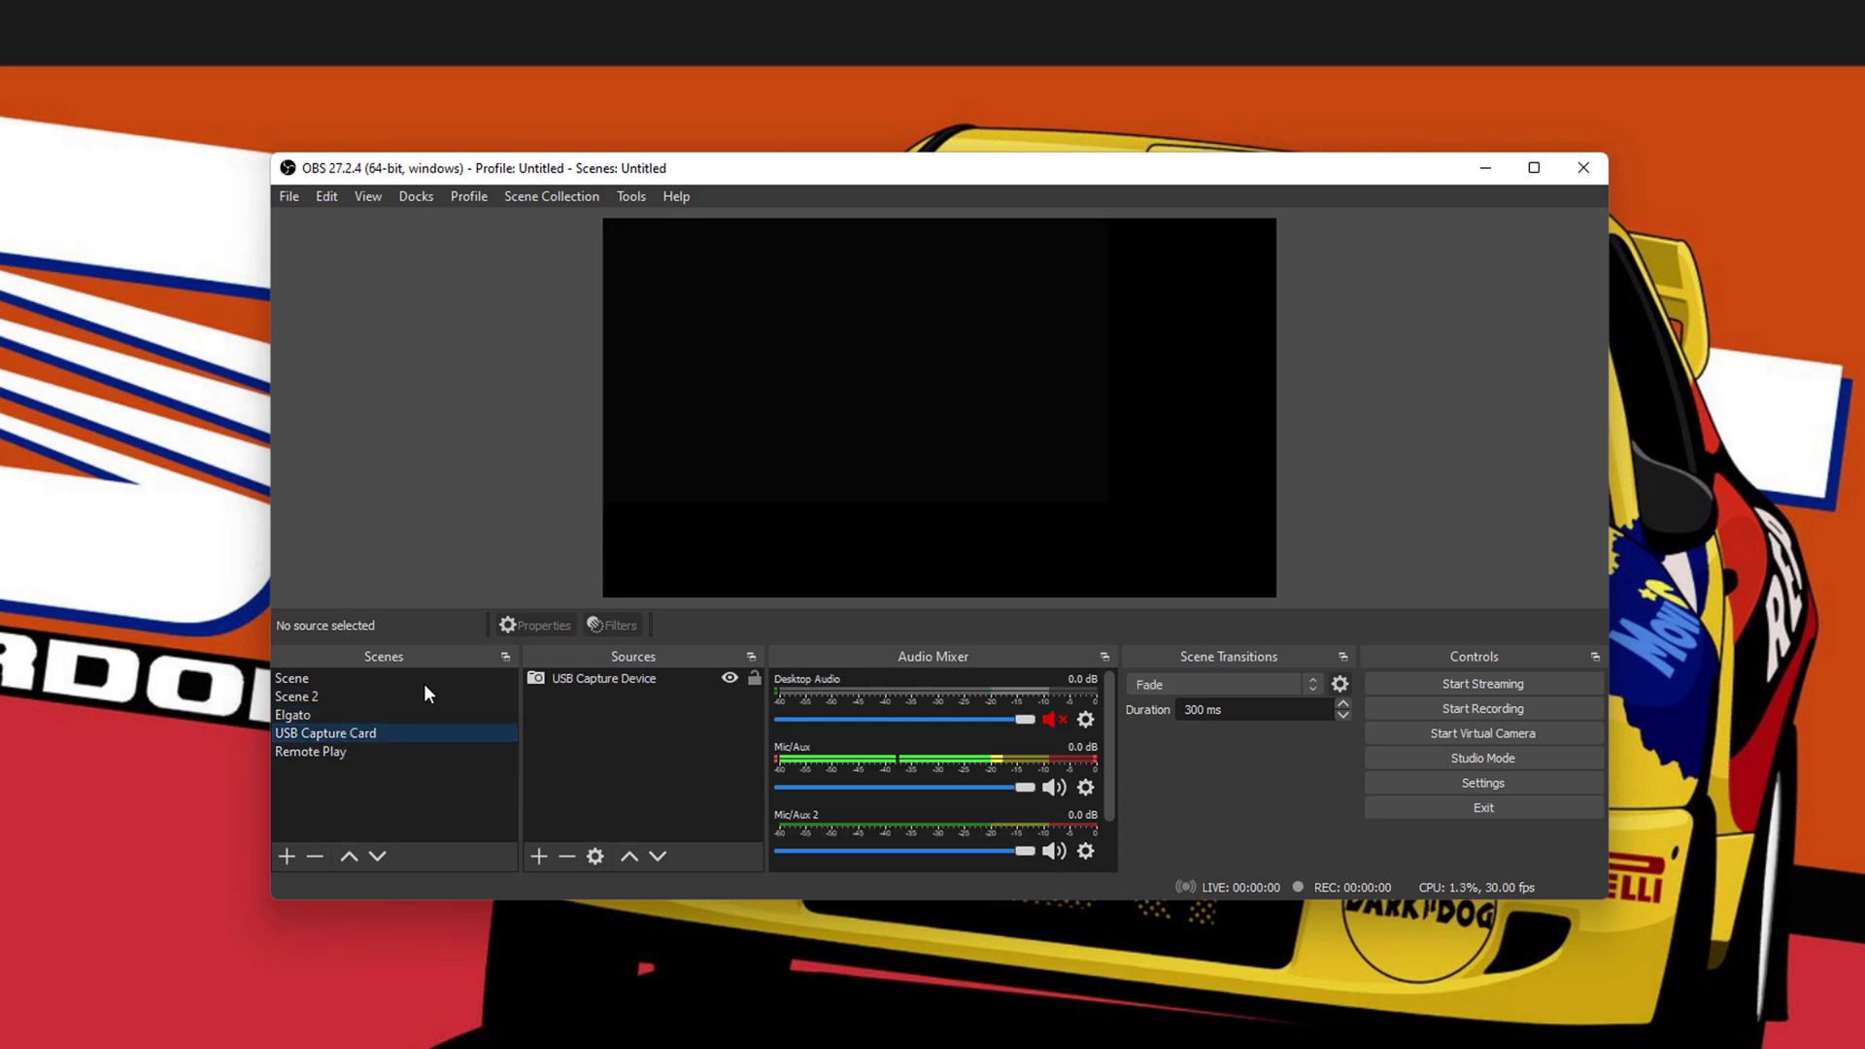
left_click(301, 678)
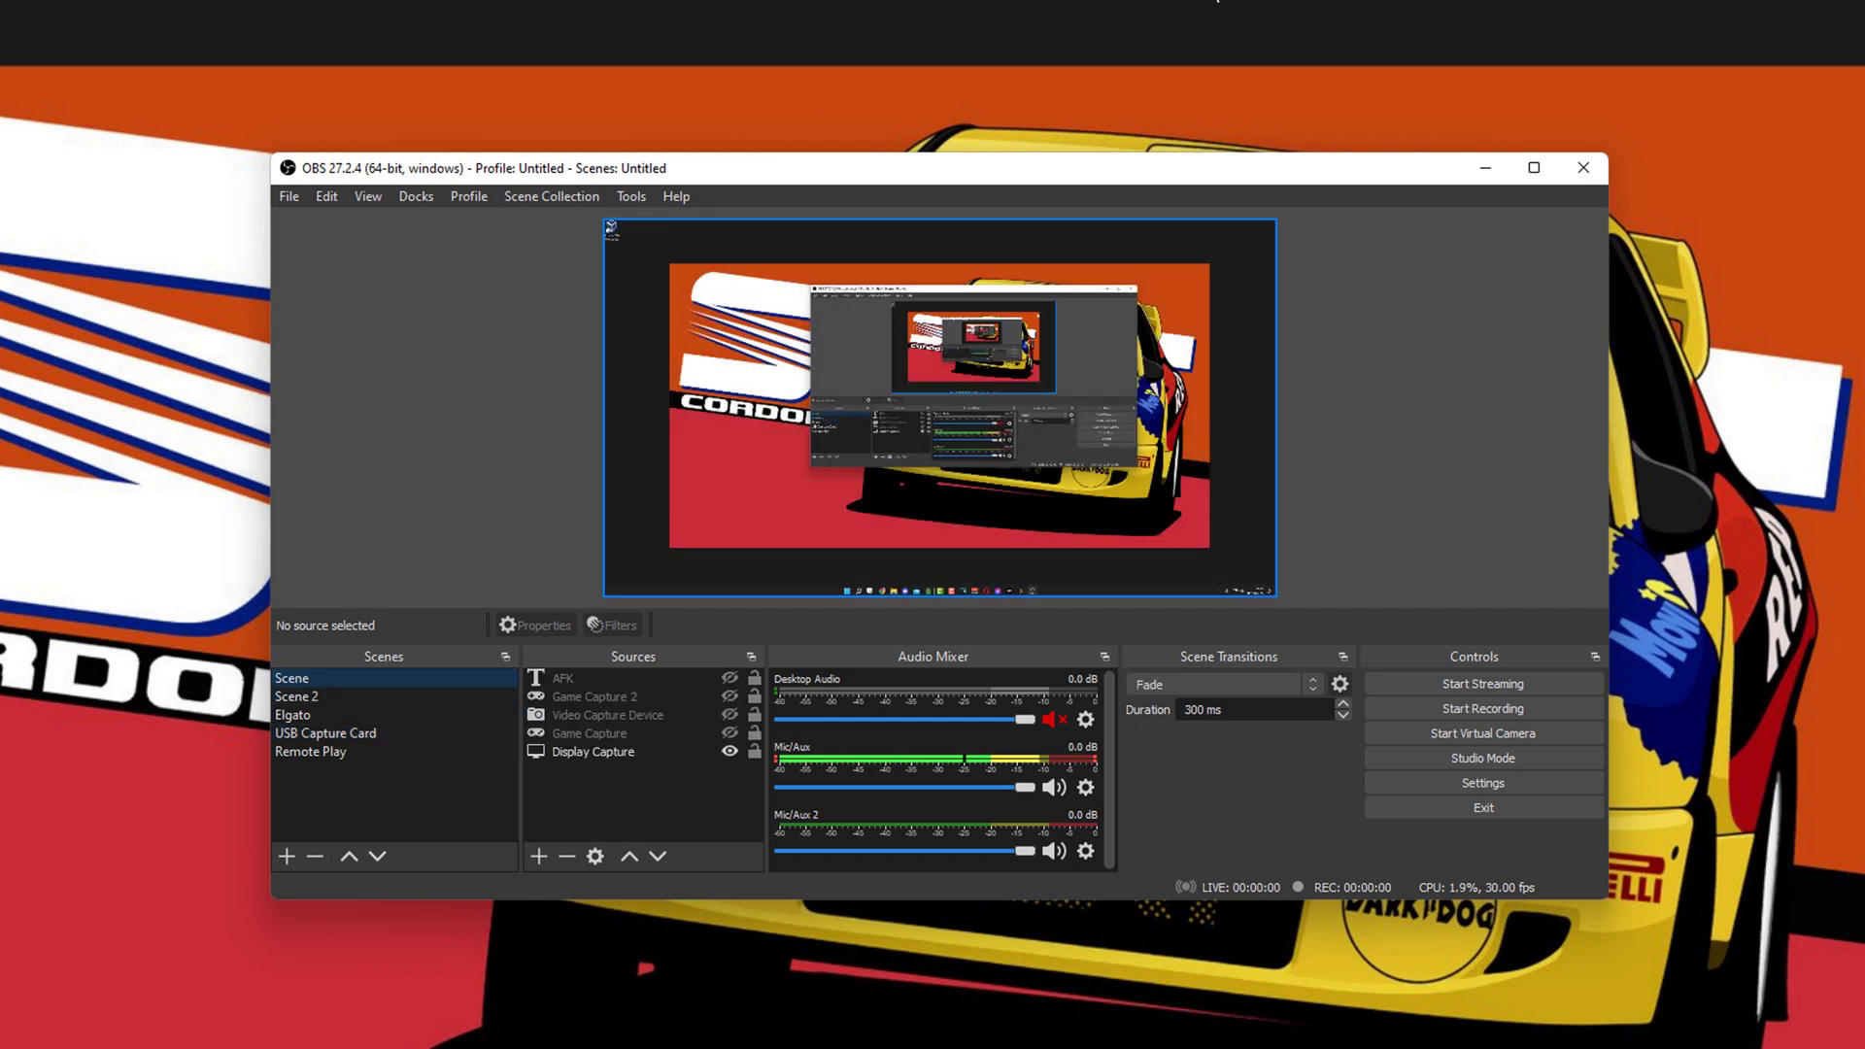
left_click(1537, 679)
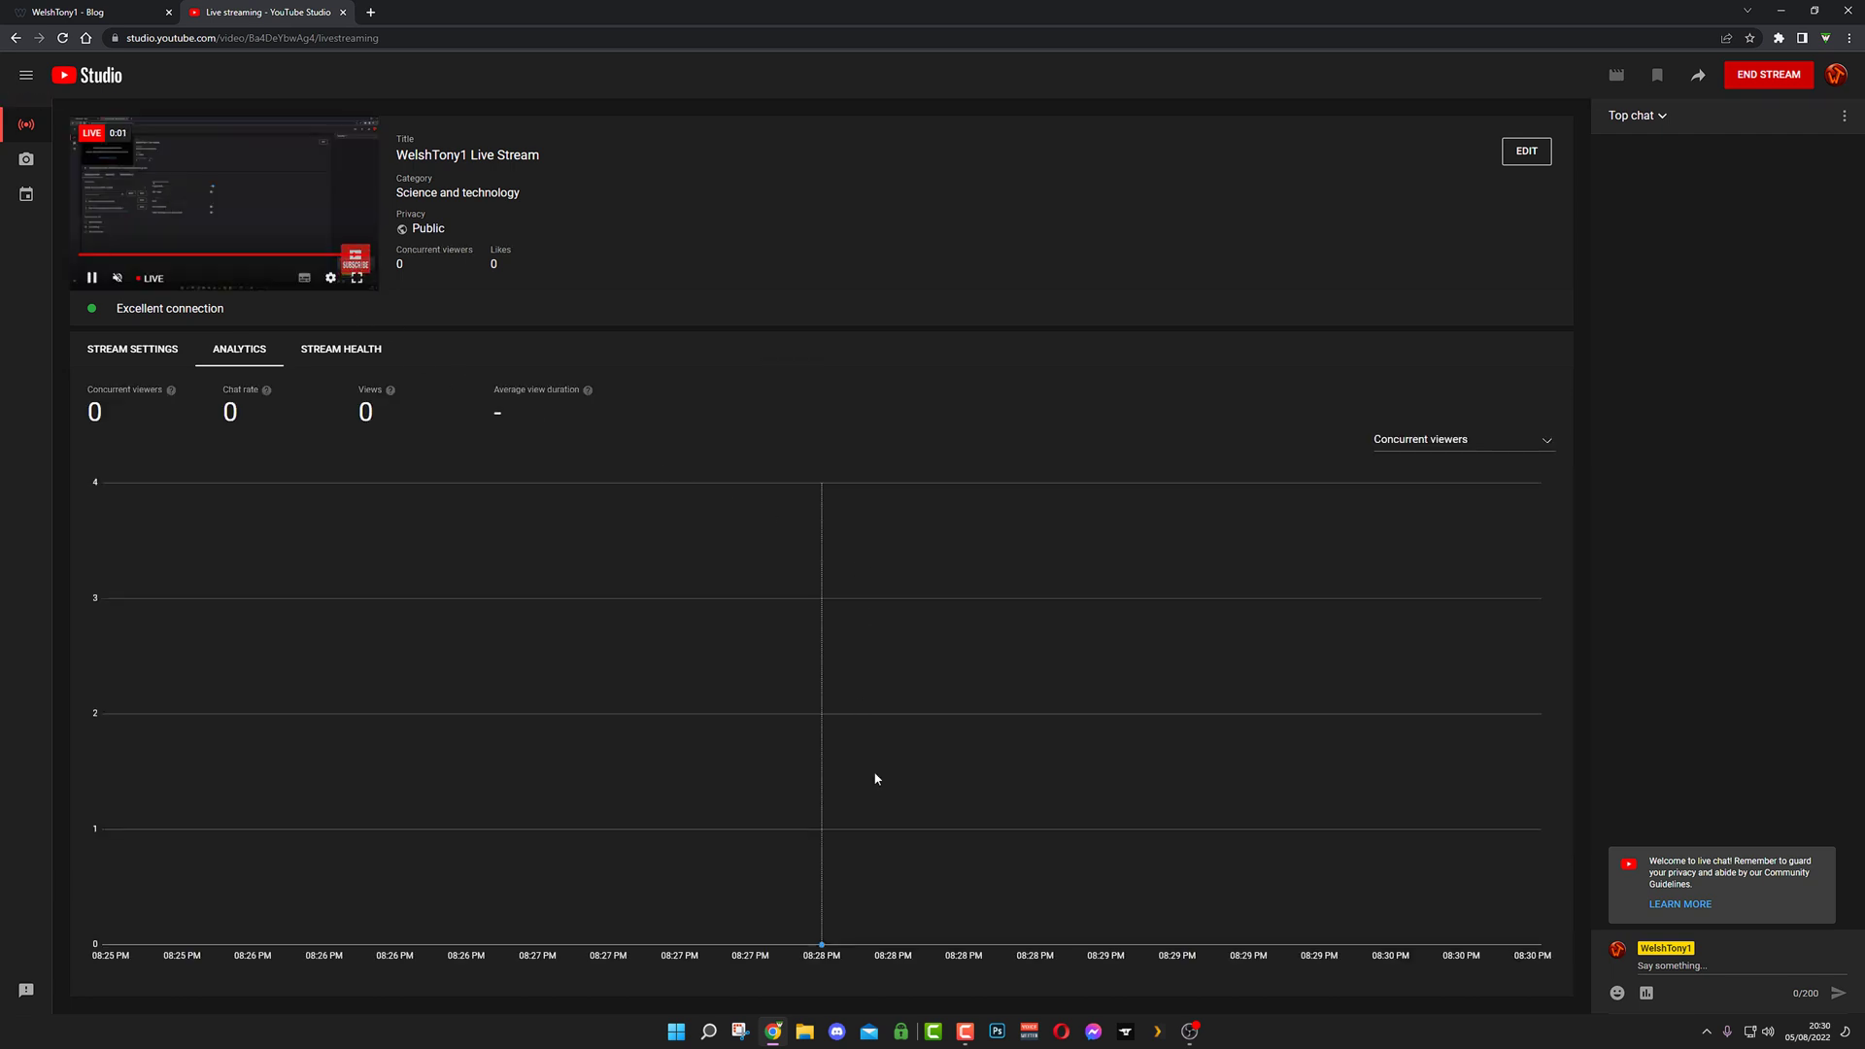
Step: Bring OBS to the front and stop streaming so YouTube receives no data
left_click(1187, 1041)
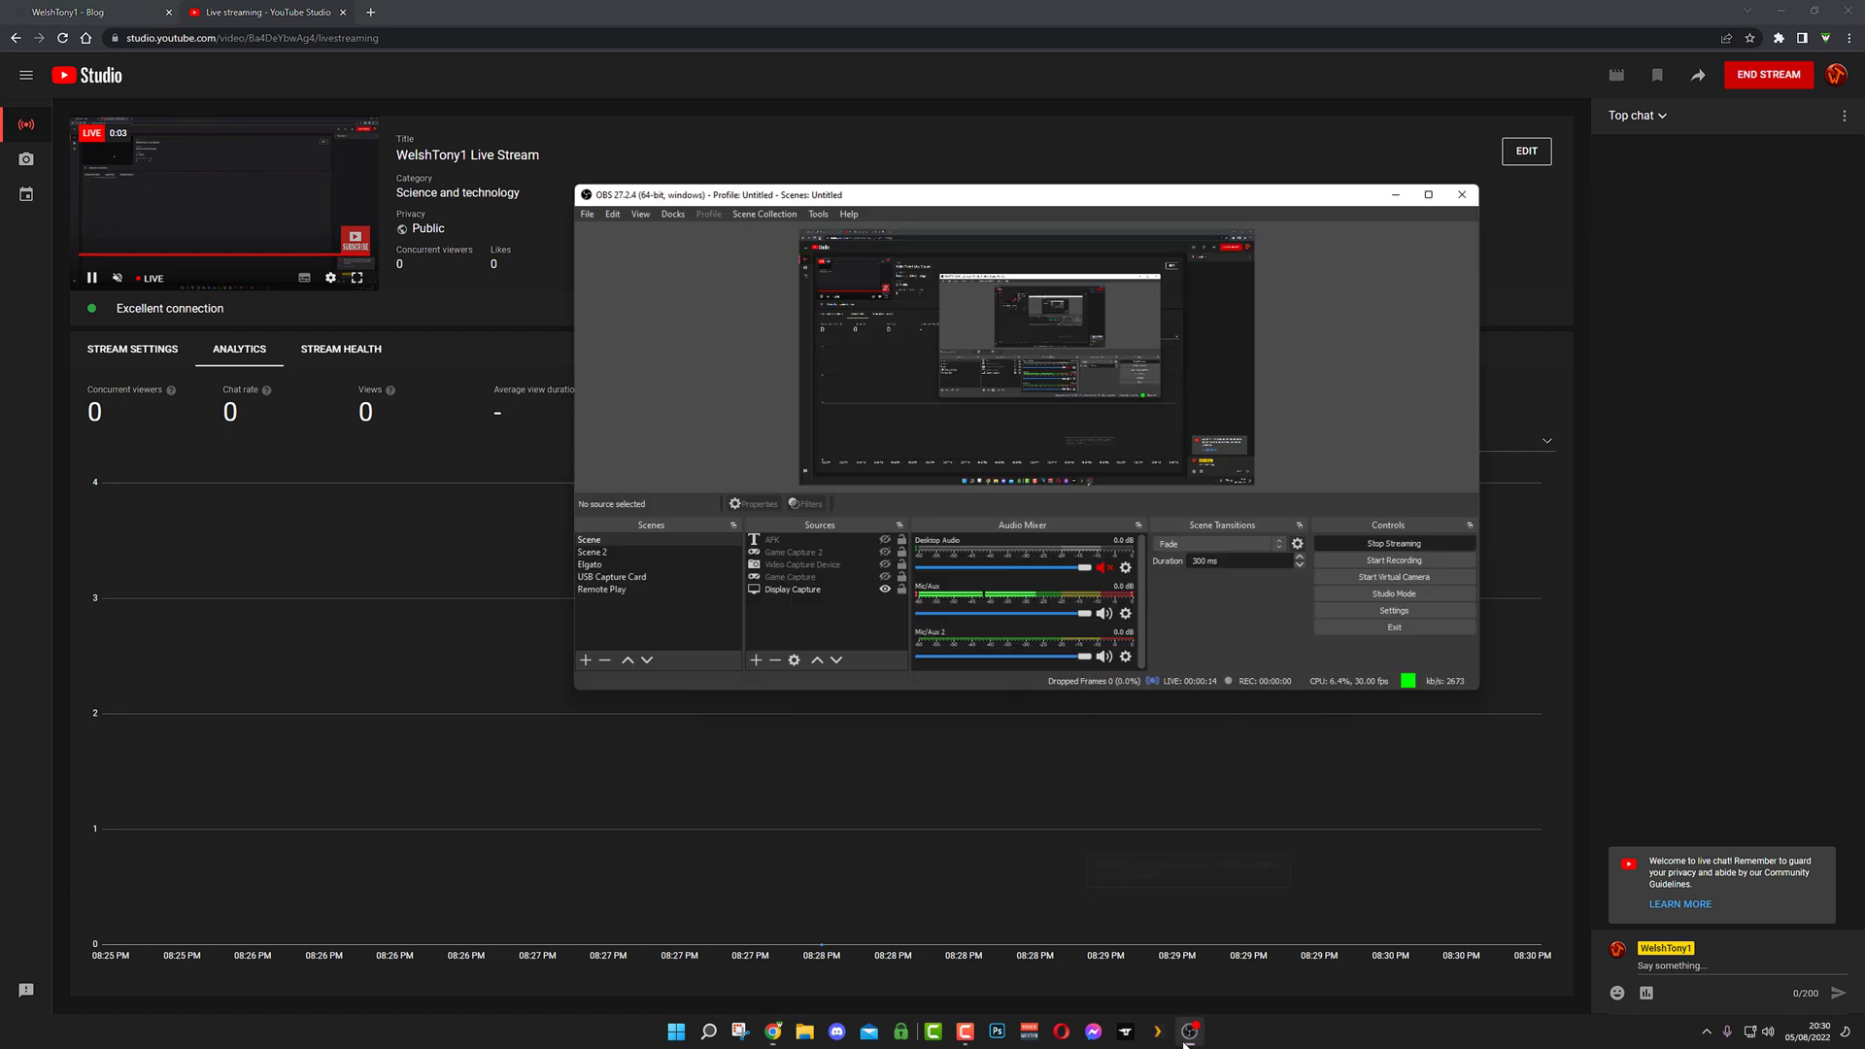
left_click(1372, 544)
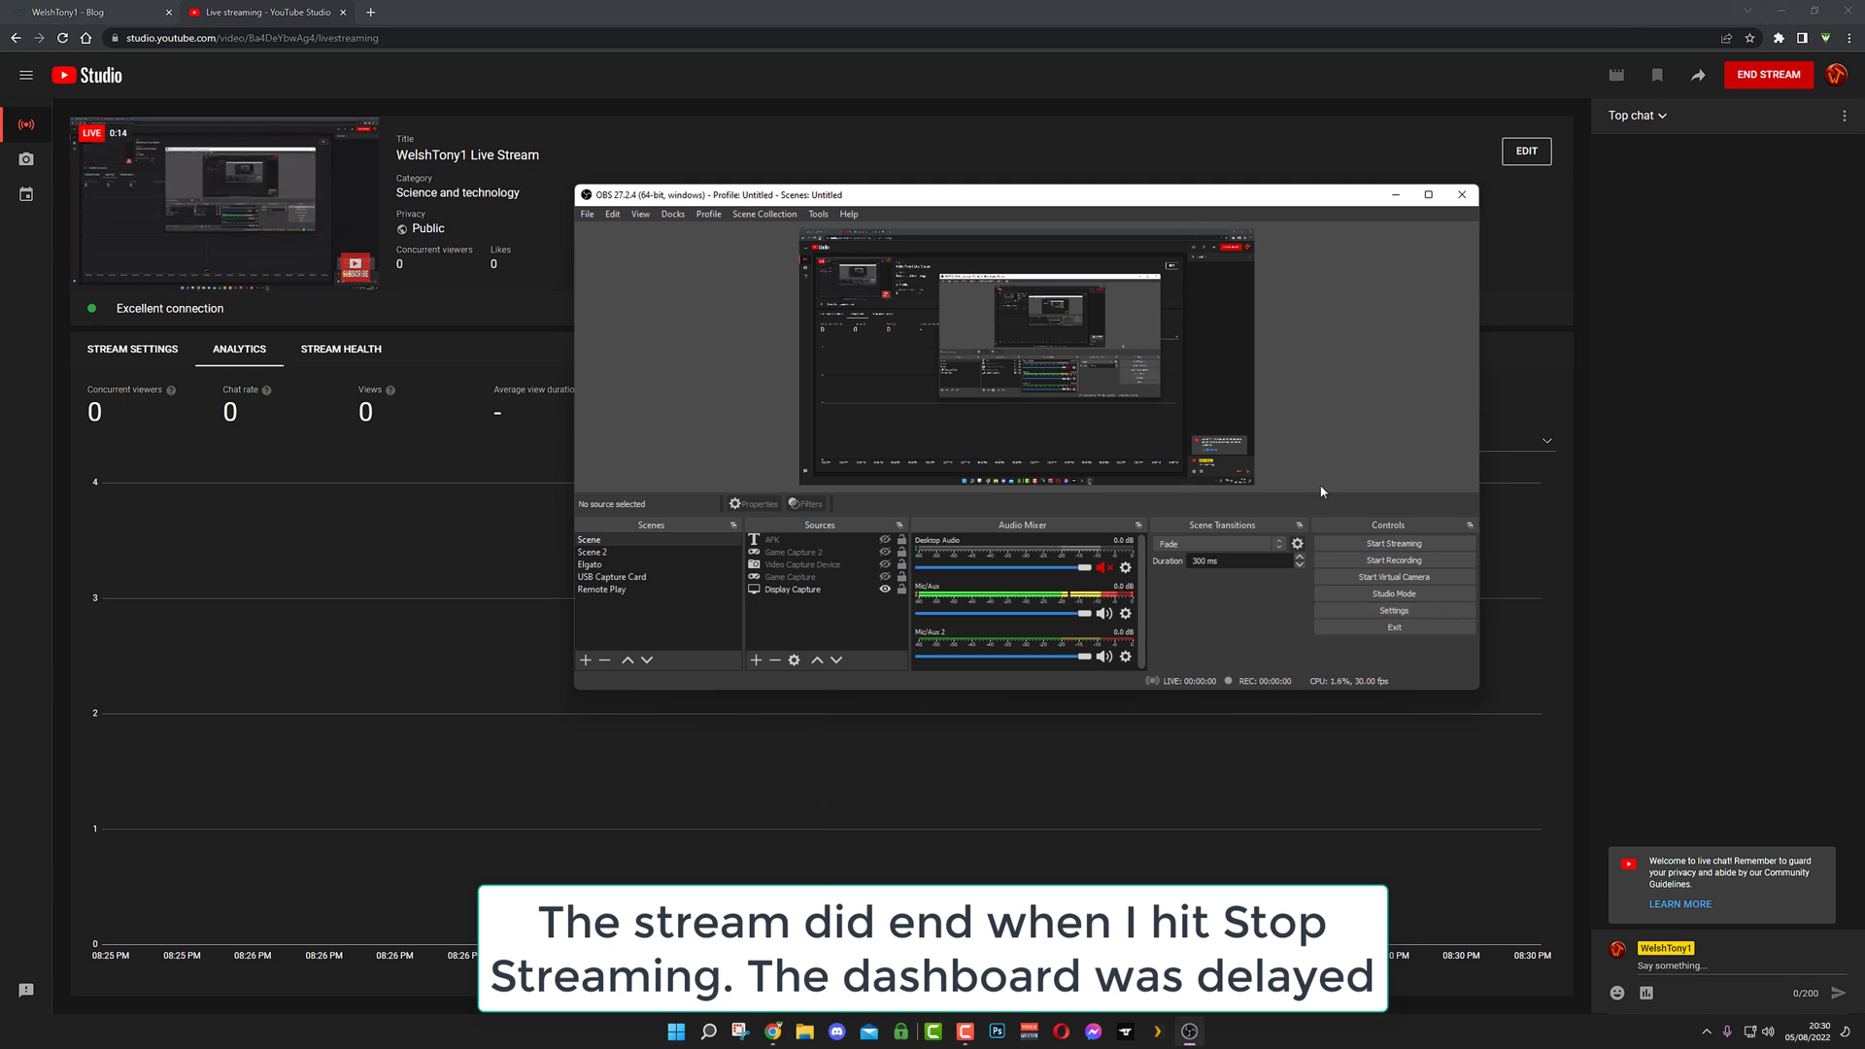
mouse_move(159, 151)
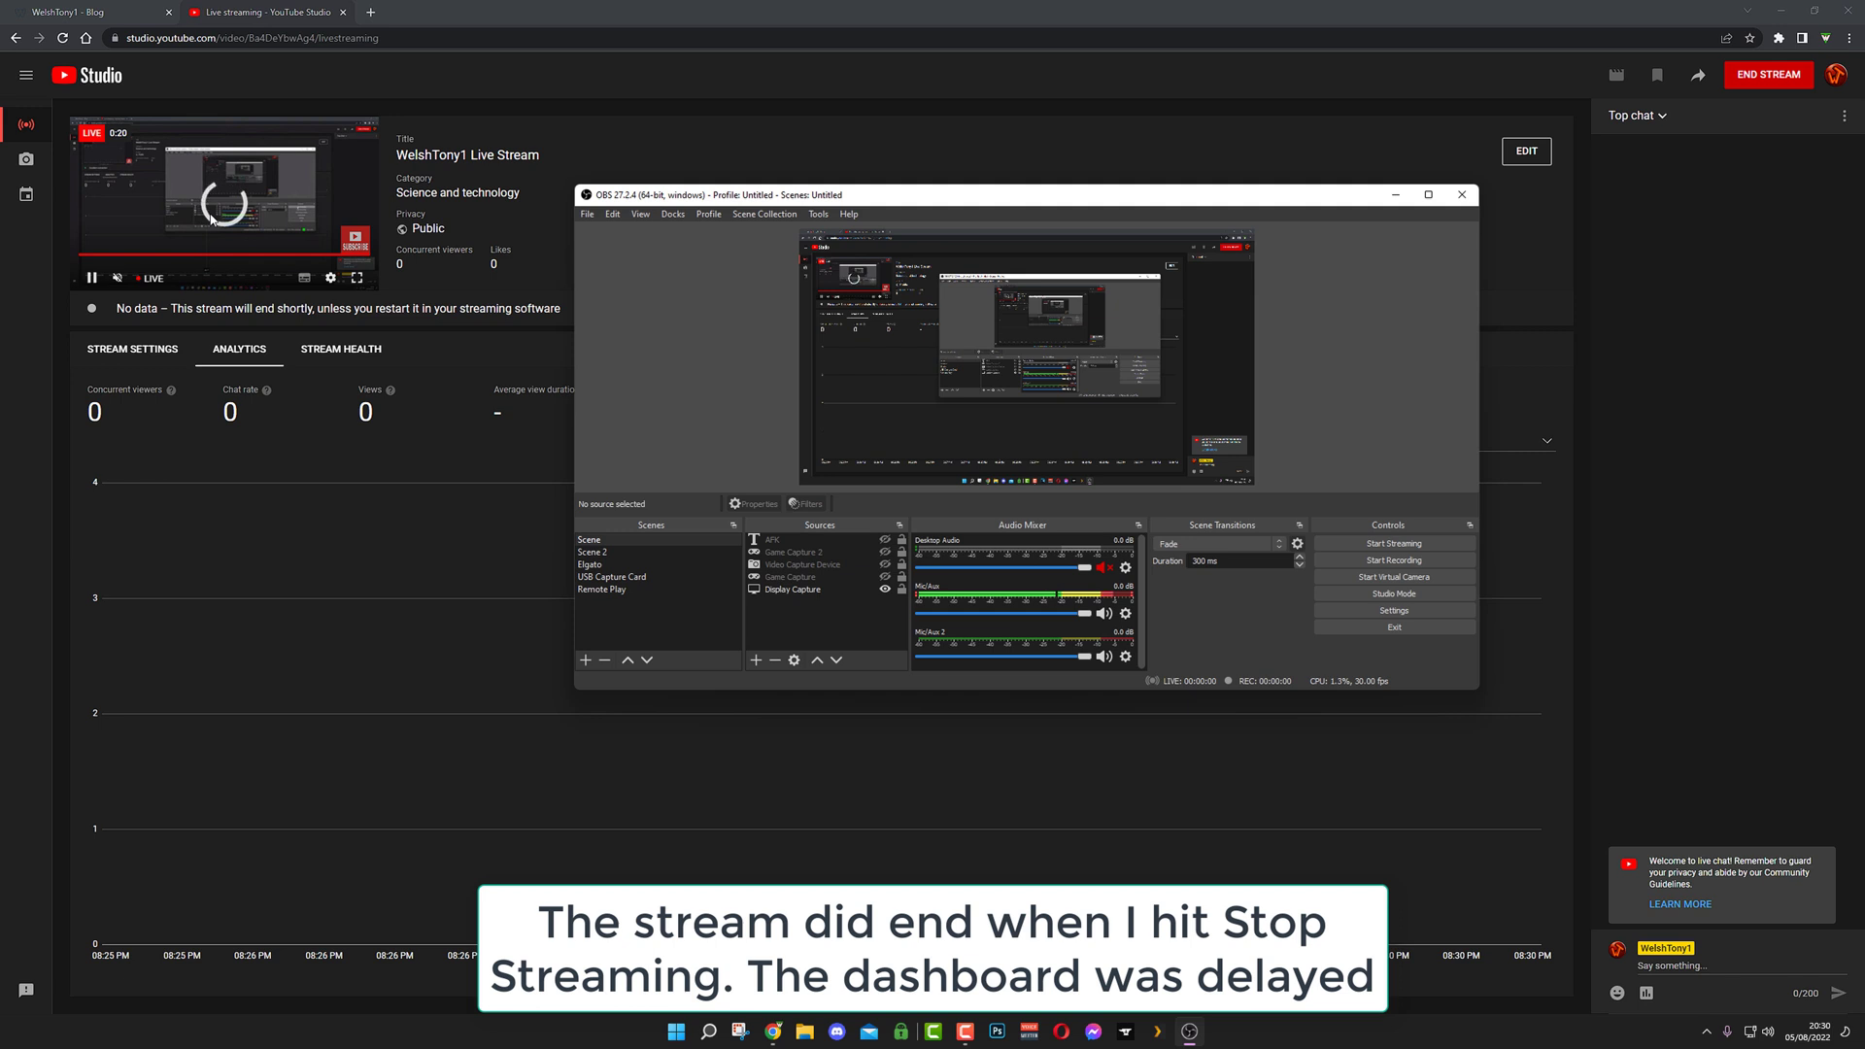
Step: End and confirm the YouTube stream, dismiss the Congratulations popup, and return to OBS
left_click(1770, 88)
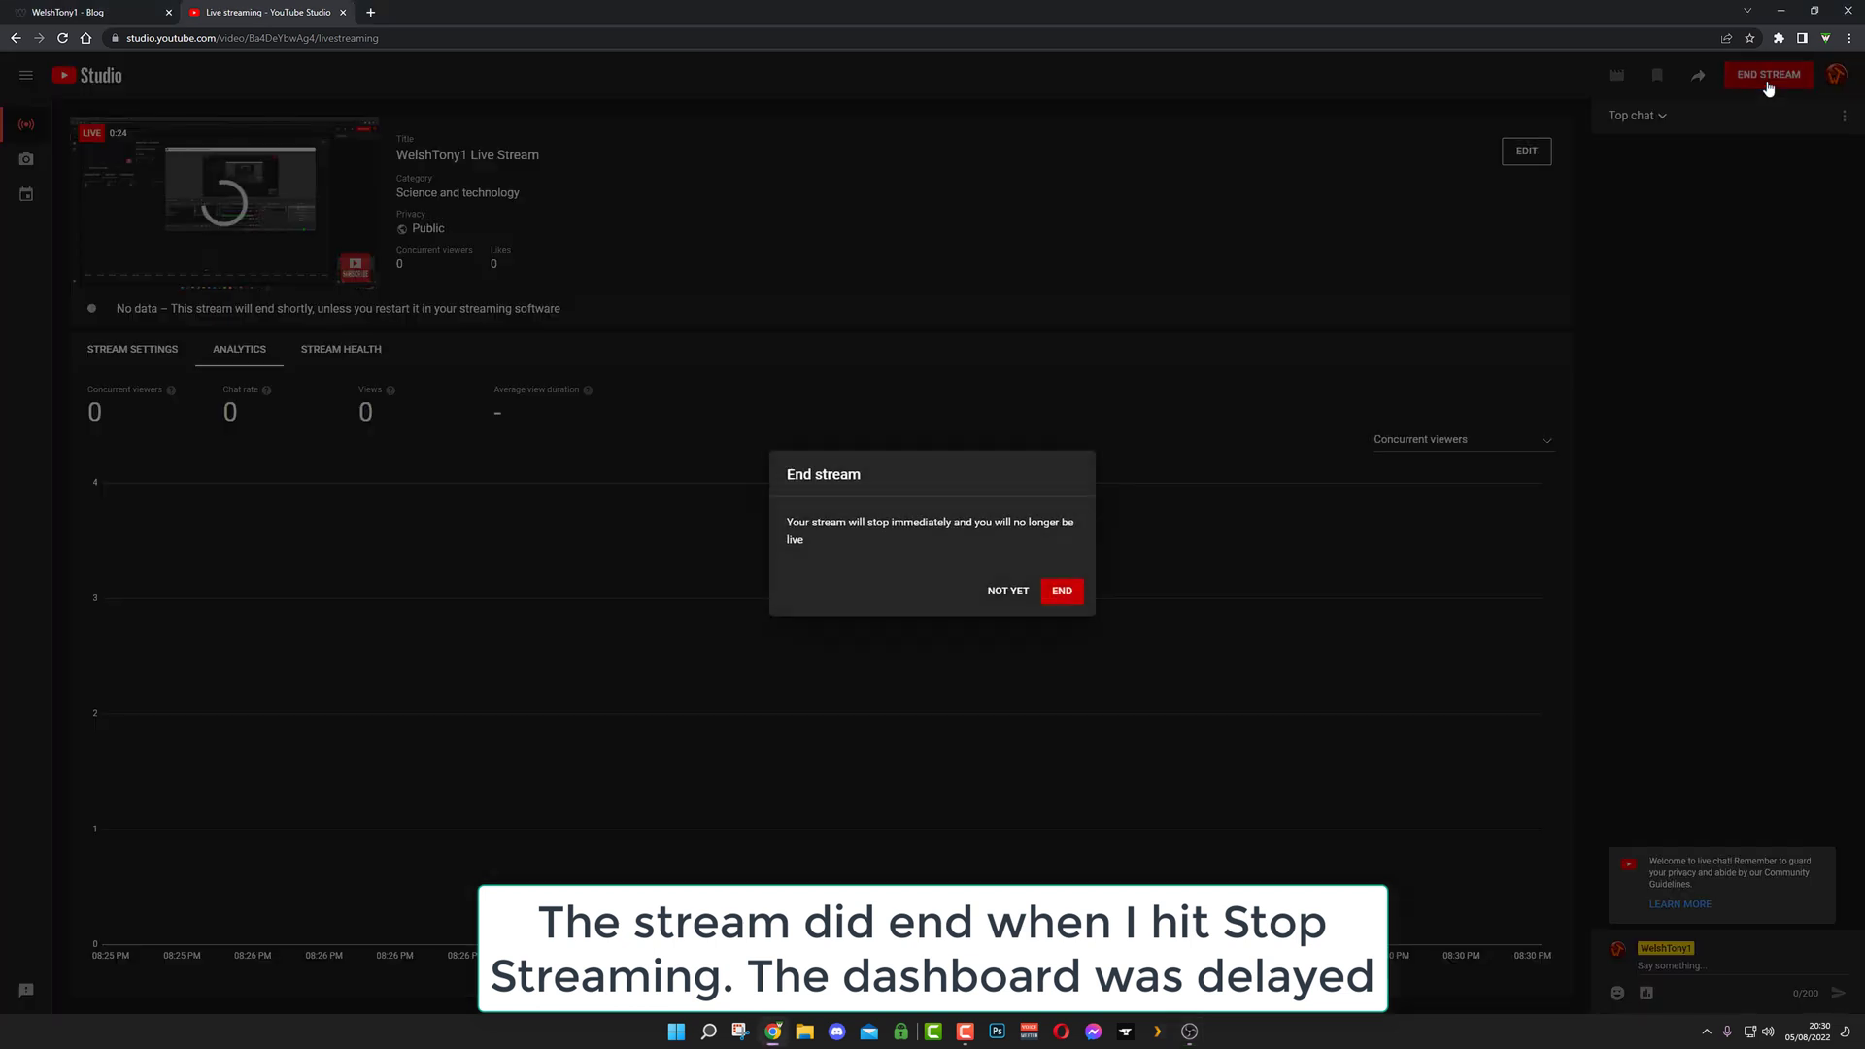
left_click(1067, 598)
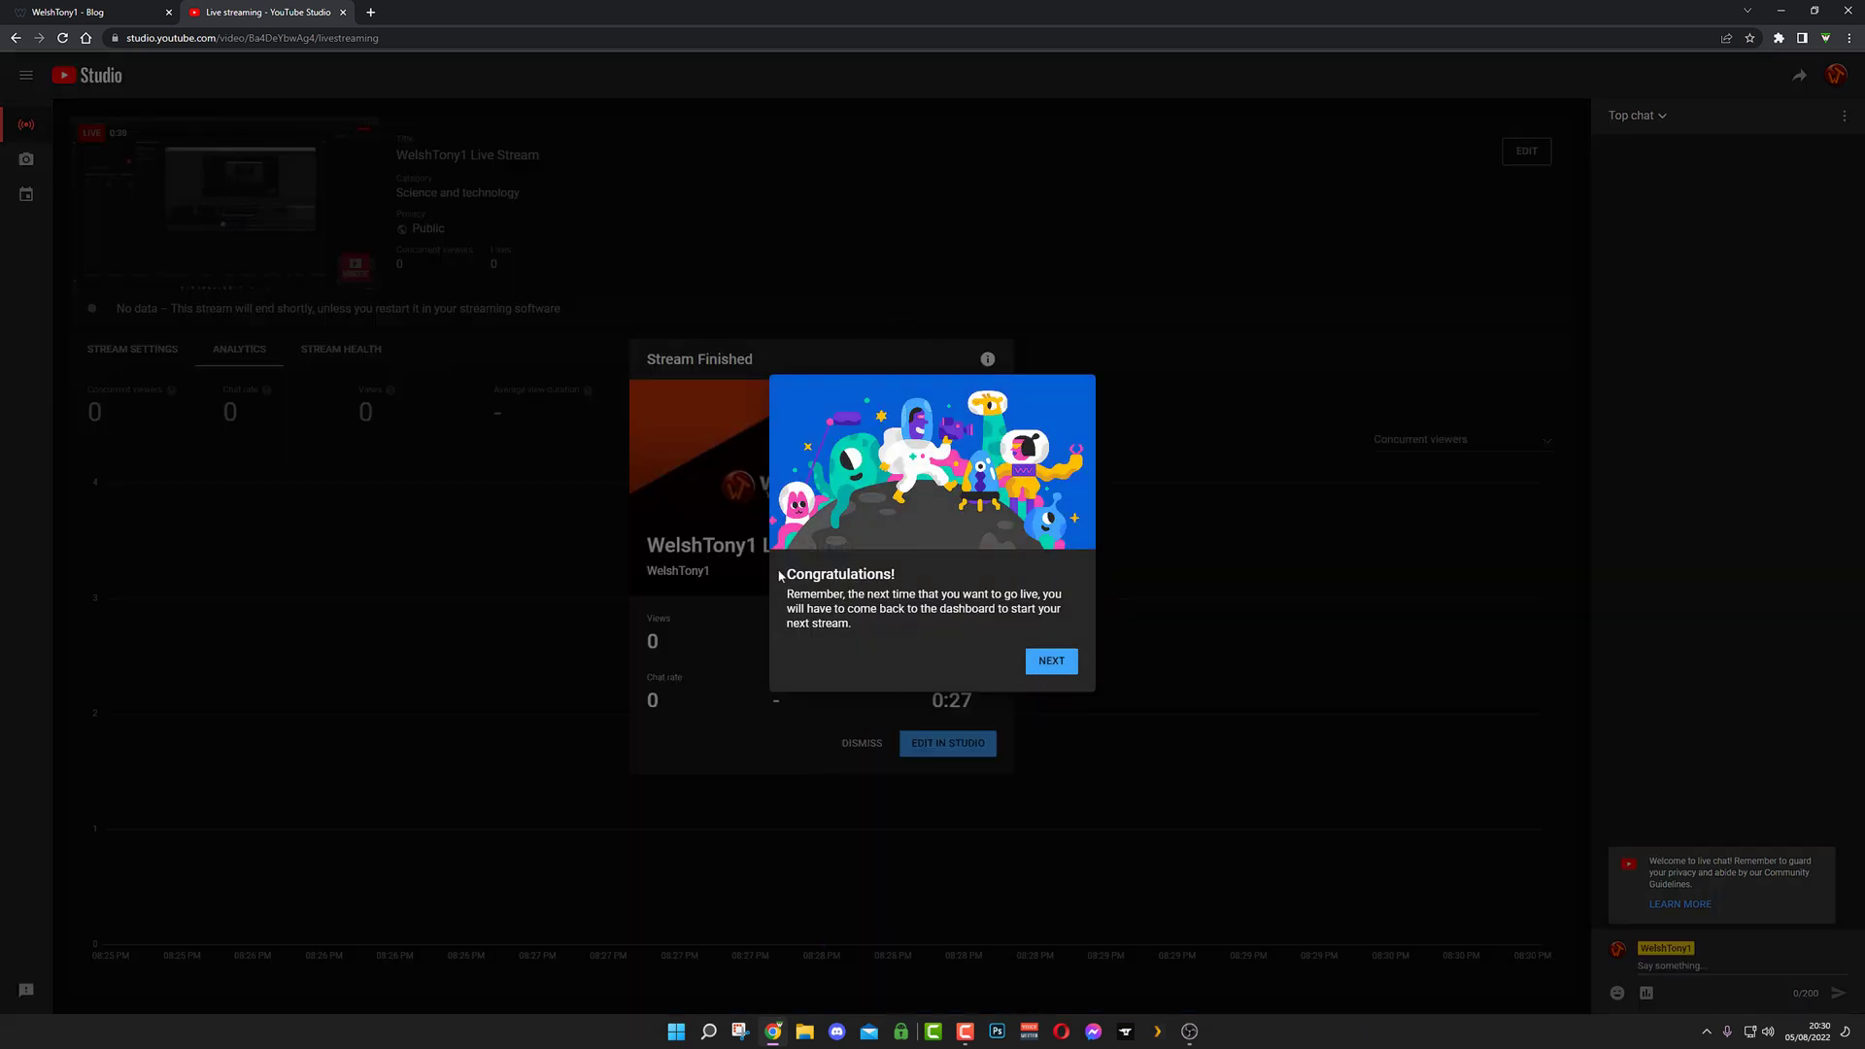
left_click(1051, 661)
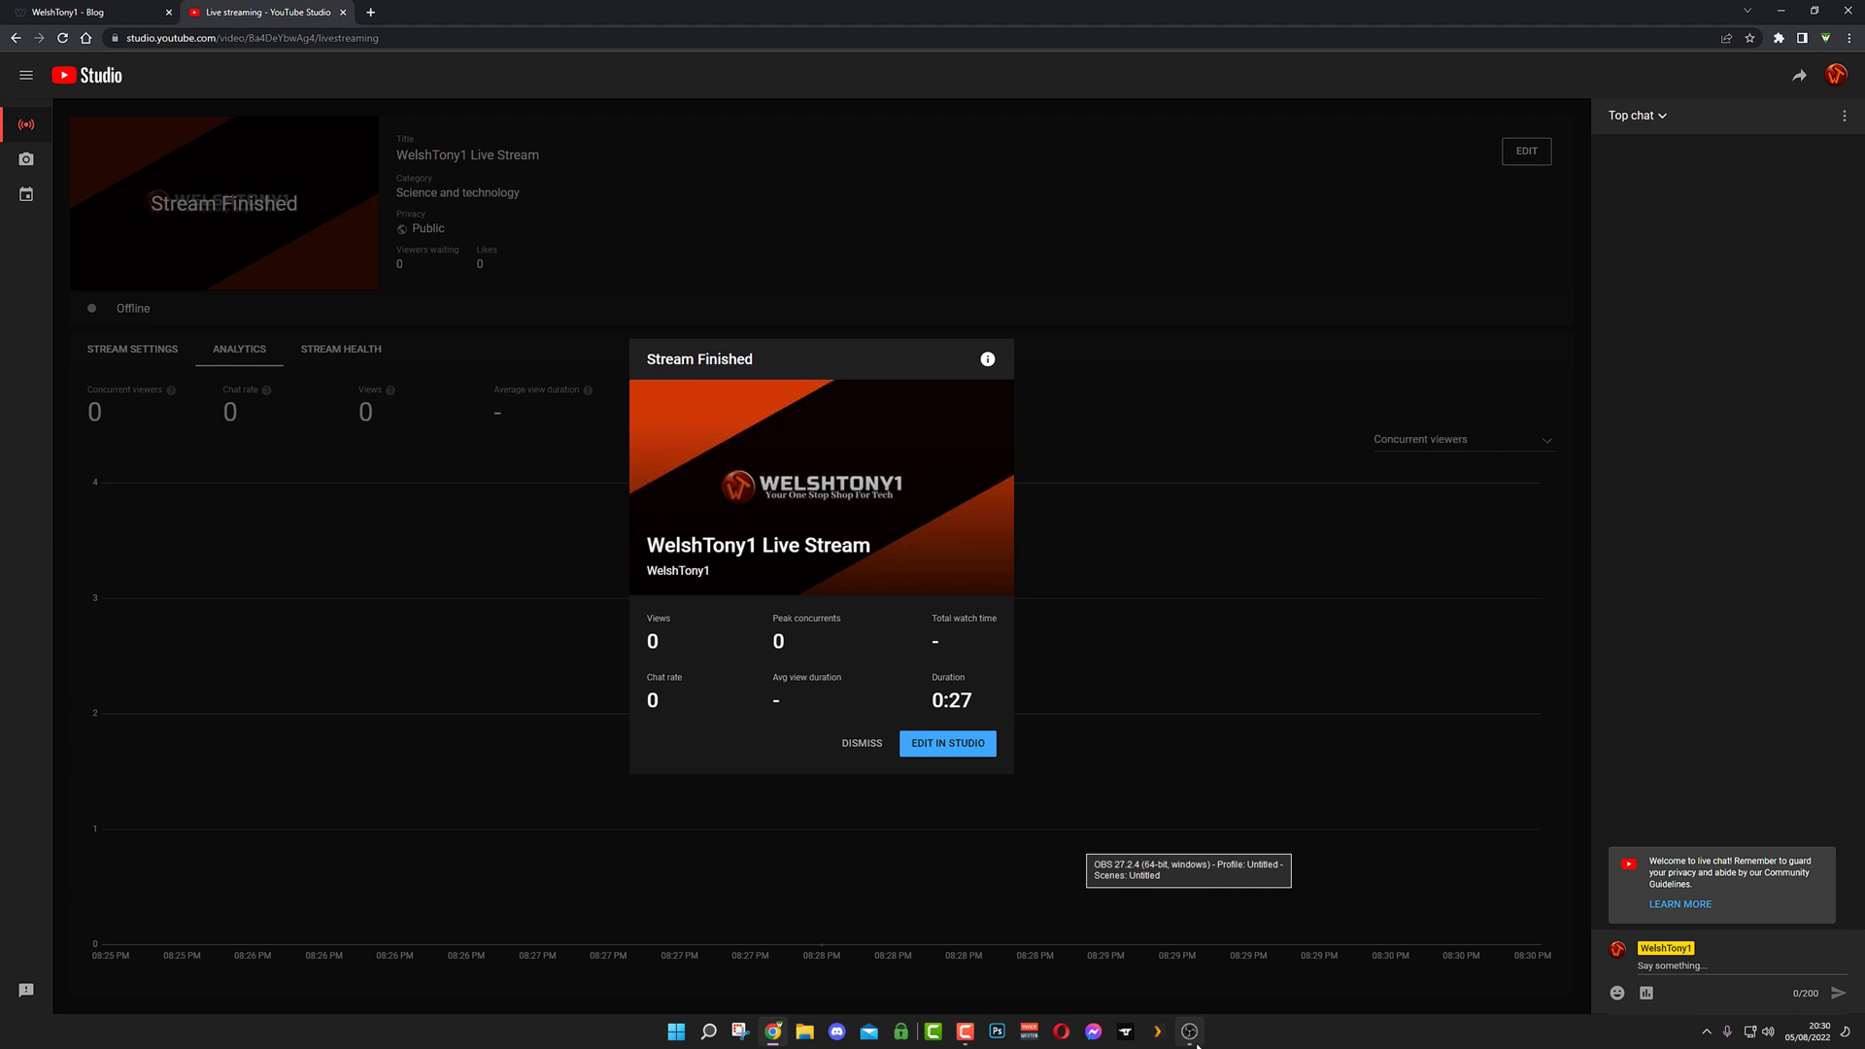
left_click(1197, 1044)
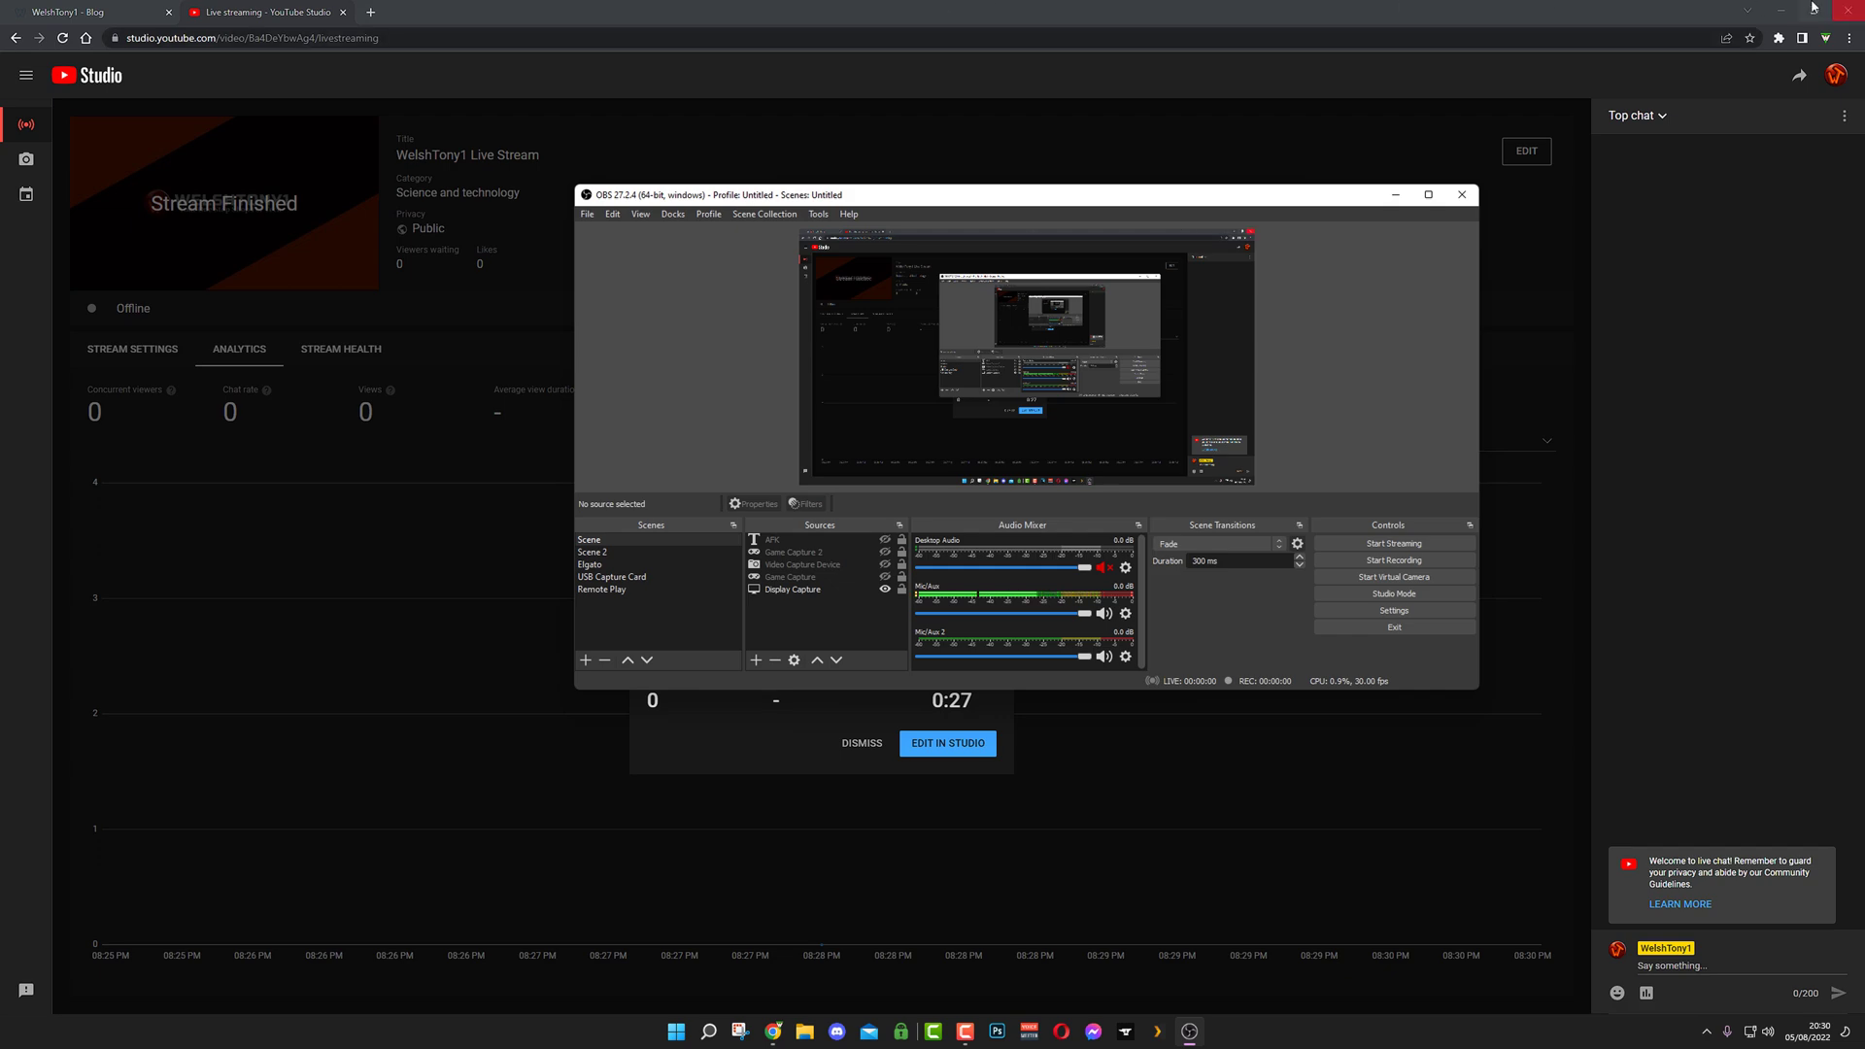
Step: Minimise the browser window and then the OBS Studio window to reveal the desktop
left_click(1781, 11)
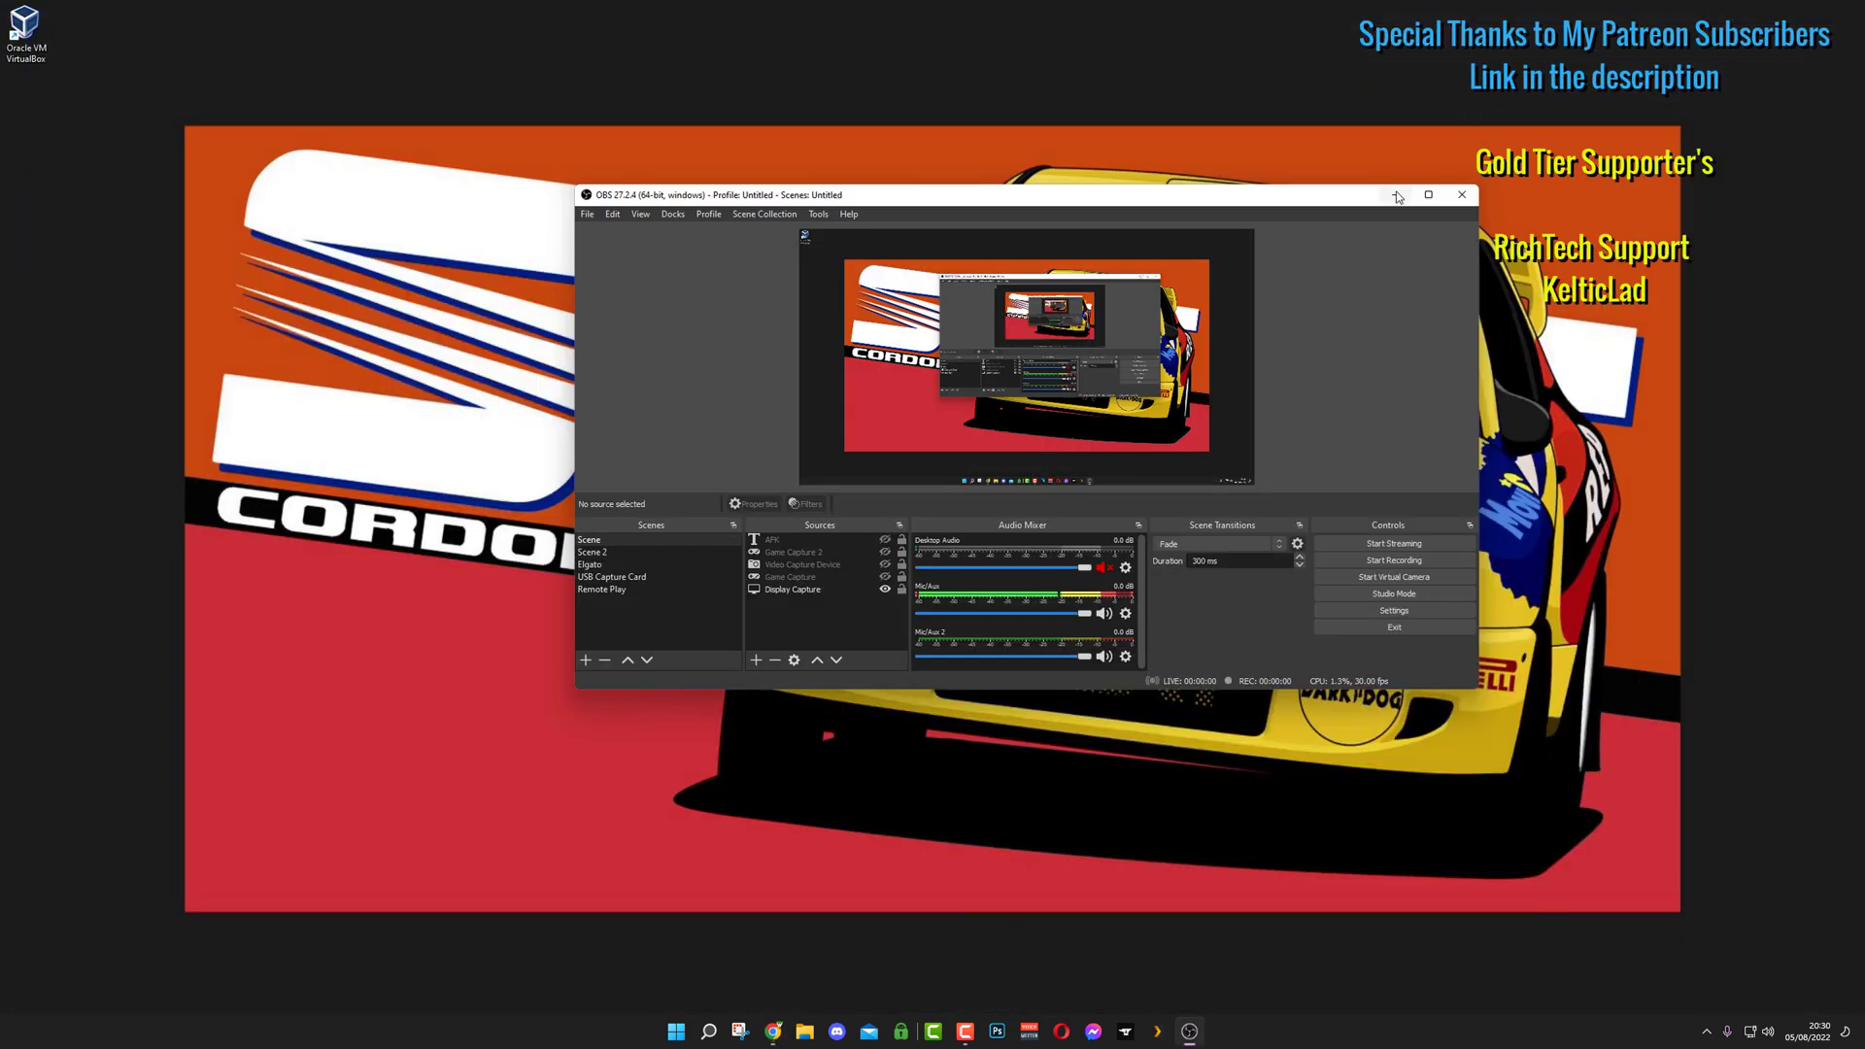
left_click(1397, 195)
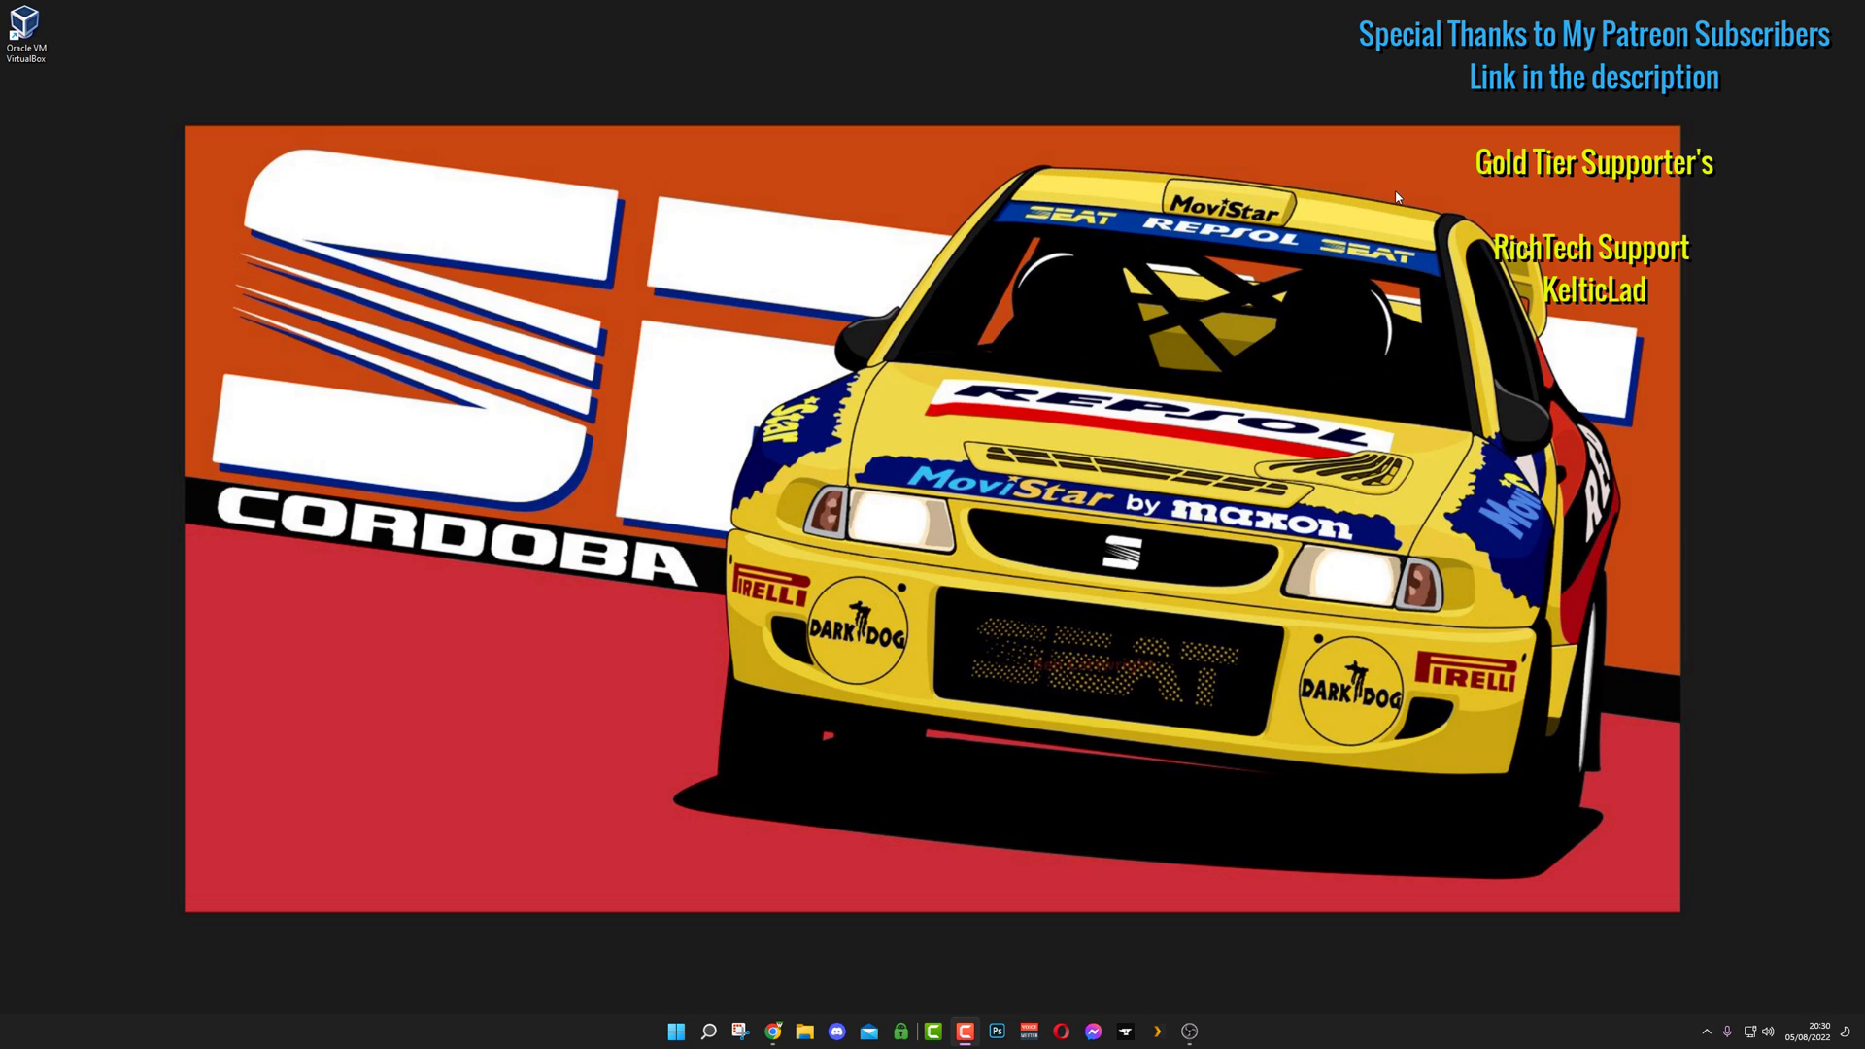